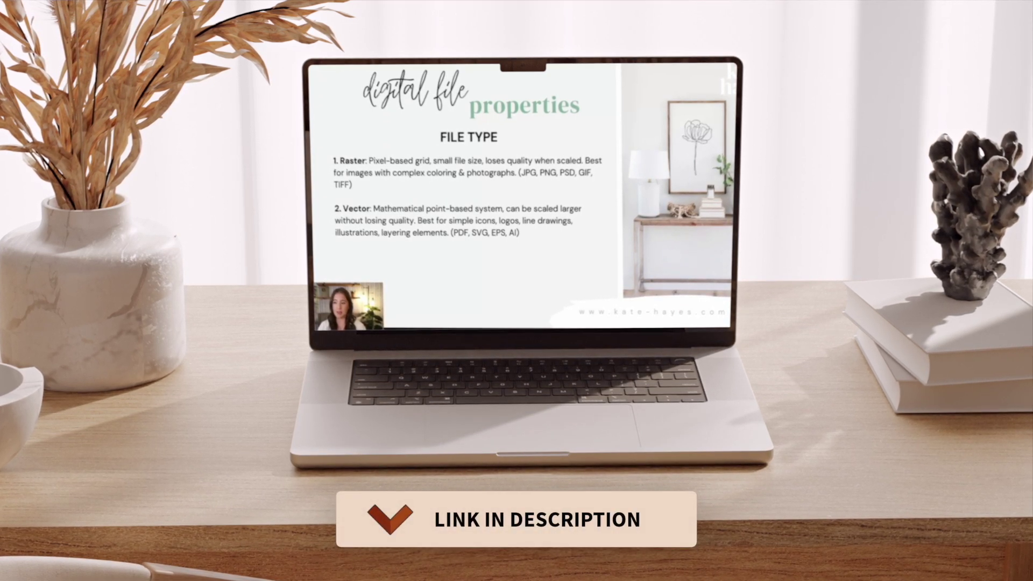
# Step: Advance the intro slides to the one about digital products
pyautogui.press('Right')
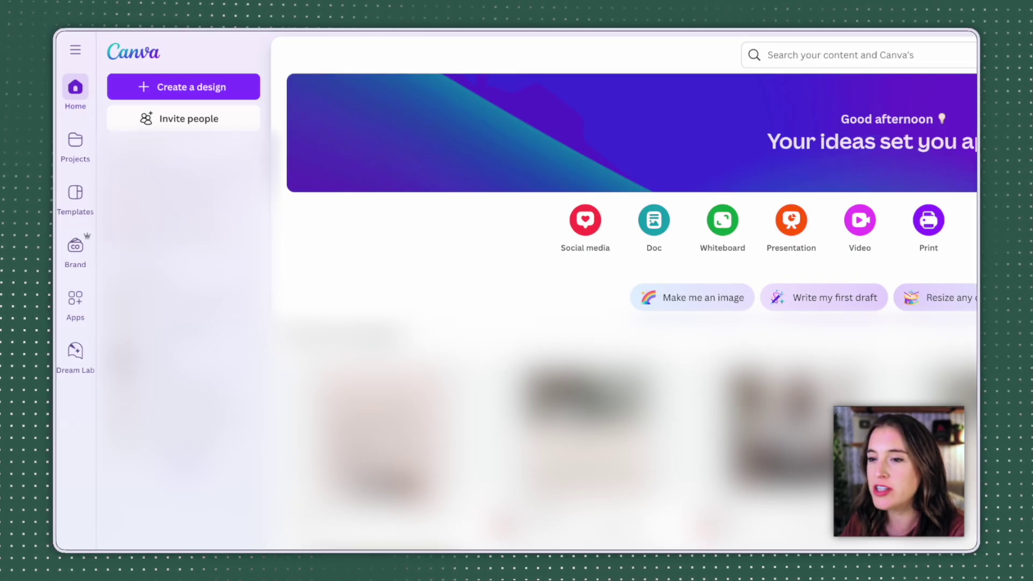
# Step: Search Canva templates for 'instagram story for digital products coach'
pyautogui.click(77, 197)
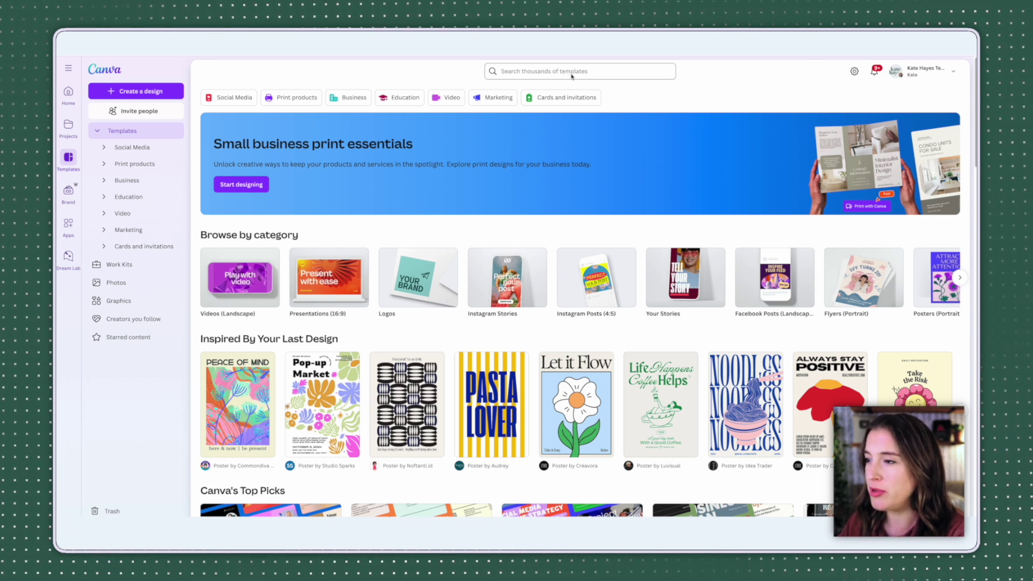
pyautogui.click(566, 73)
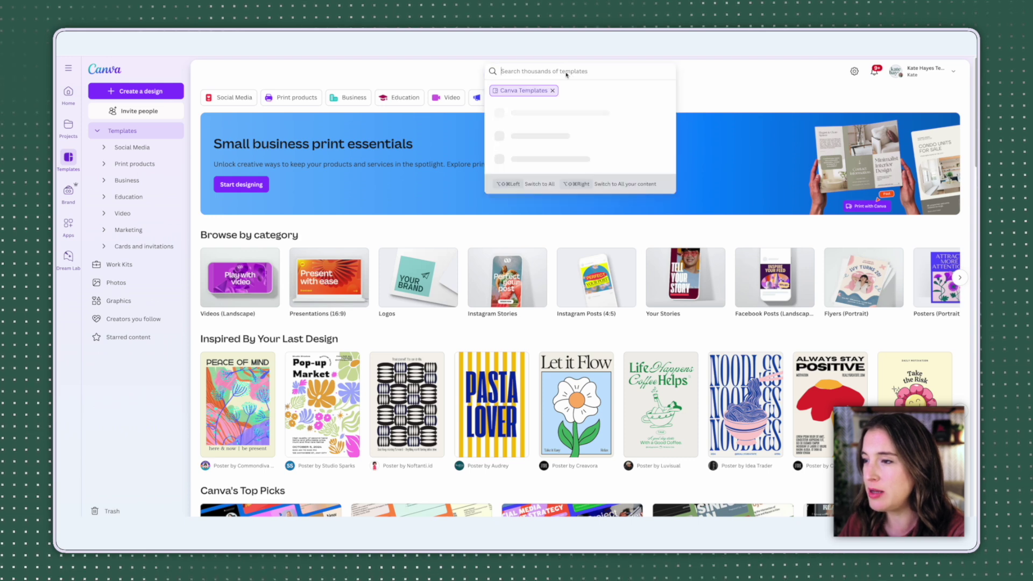
pyautogui.write('instagram stor')
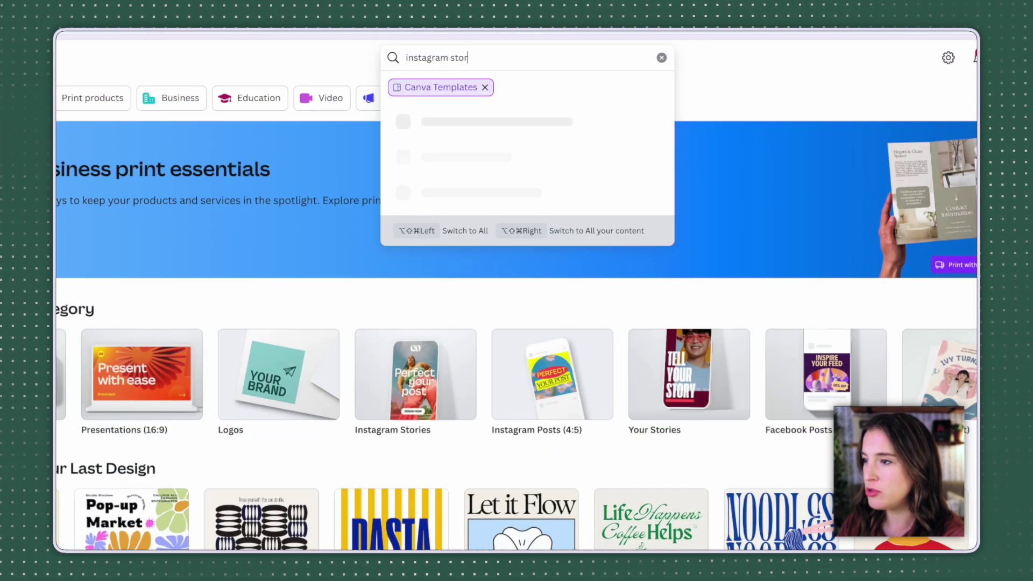
pyautogui.write('y for digital products coach')
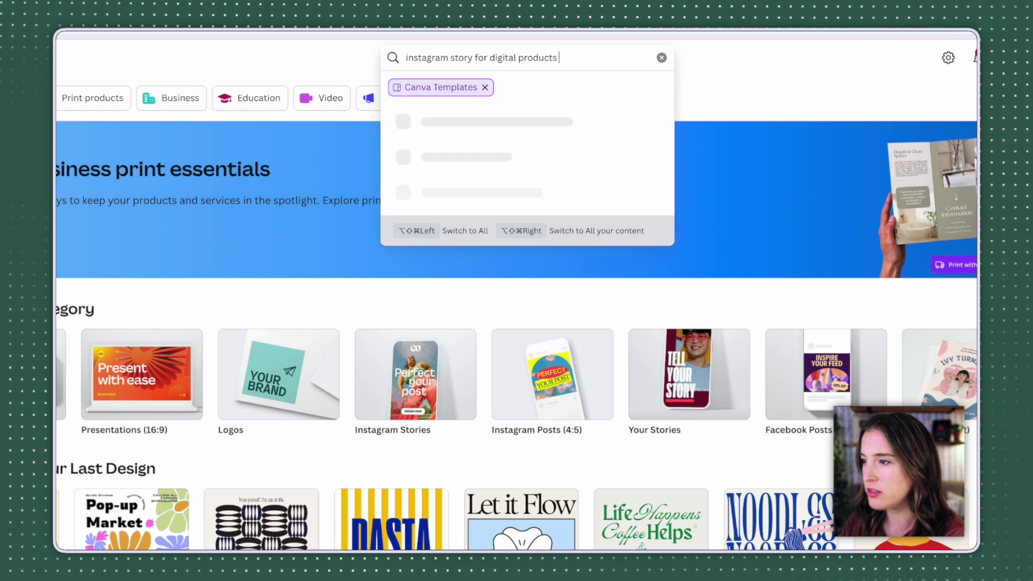
pyautogui.press('Return')
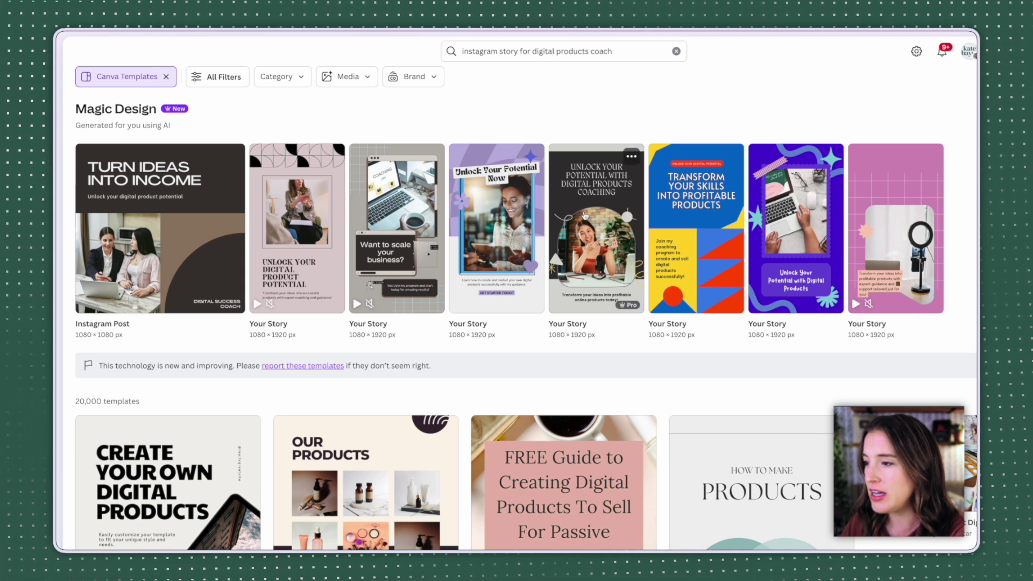
# Step: Open the 'Unlock Your Potential' coaching story and replace its arch-frame photo with a brand photo
pyautogui.click(586, 213)
pyautogui.click(751, 252)
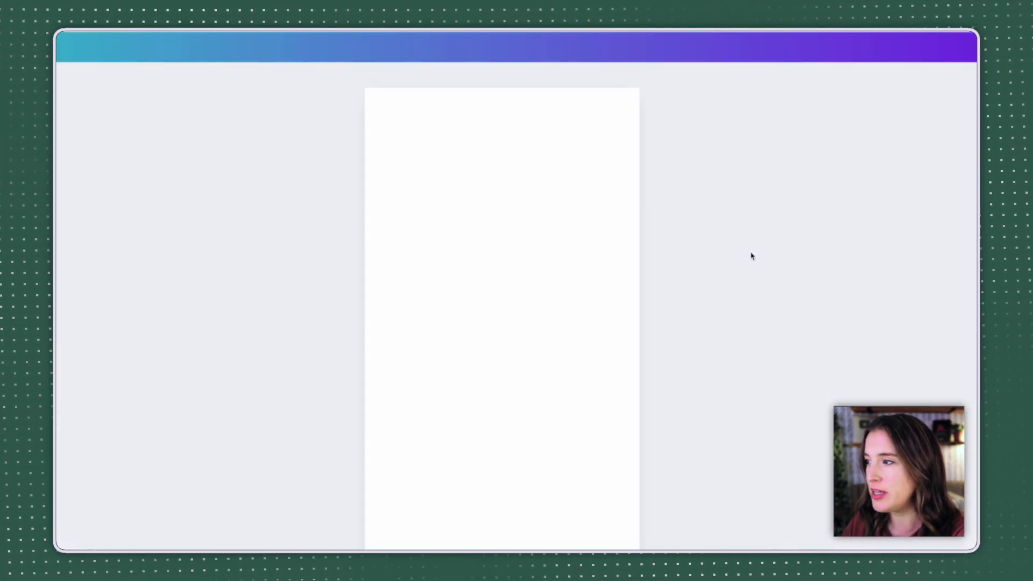
pyautogui.click(551, 289)
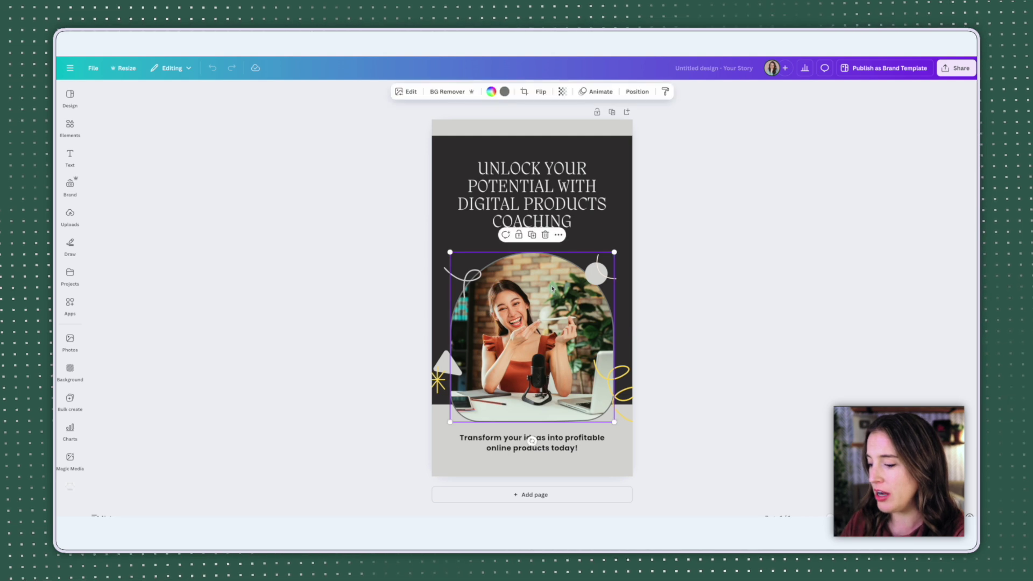
pyautogui.press('Delete')
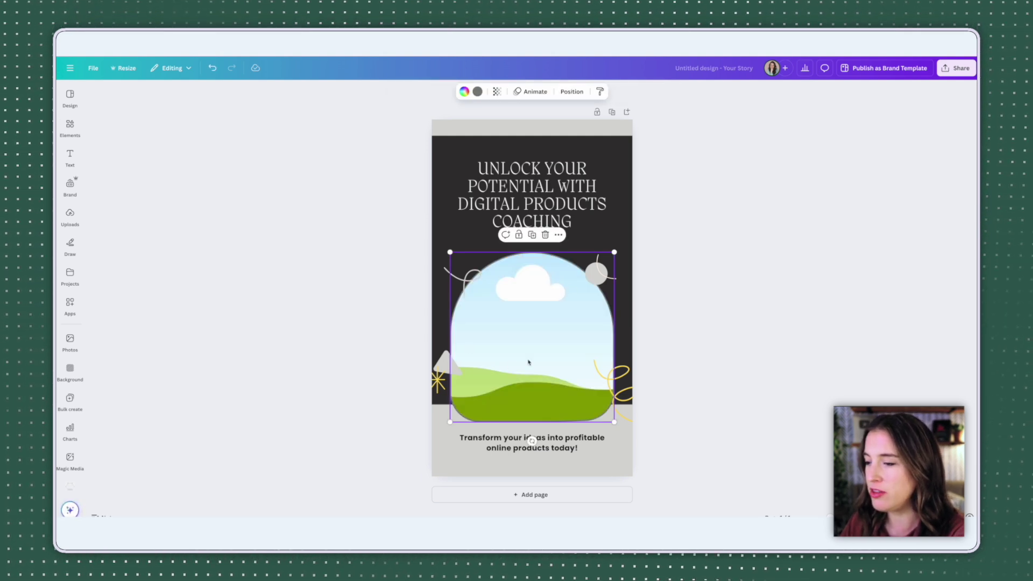
pyautogui.click(70, 185)
pyautogui.moveTo(186, 296); pyautogui.dragTo(638, 335)
# Step: Touch up the headline and make the page background dark green
pyautogui.click(630, 195)
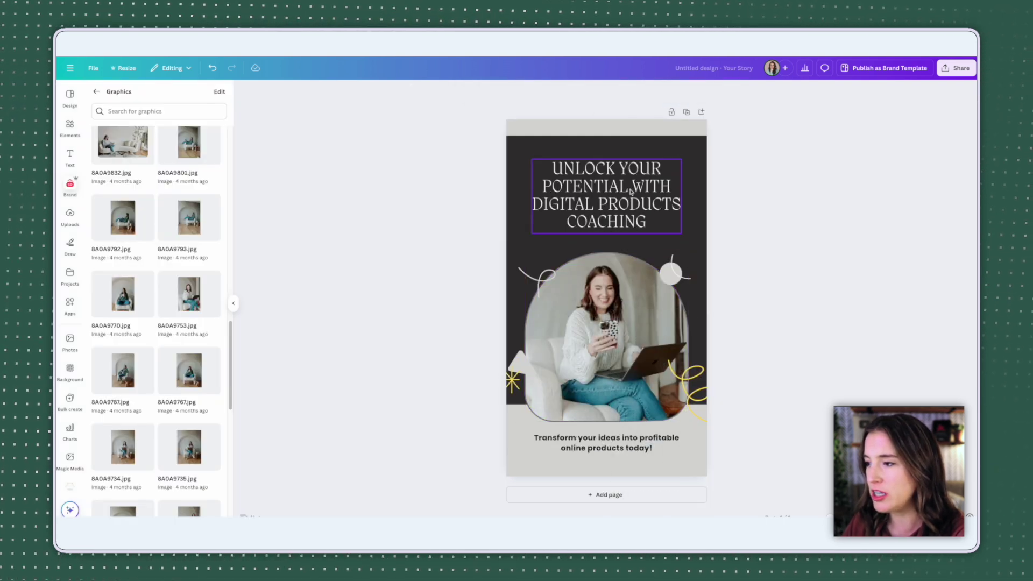
pyautogui.click(656, 194)
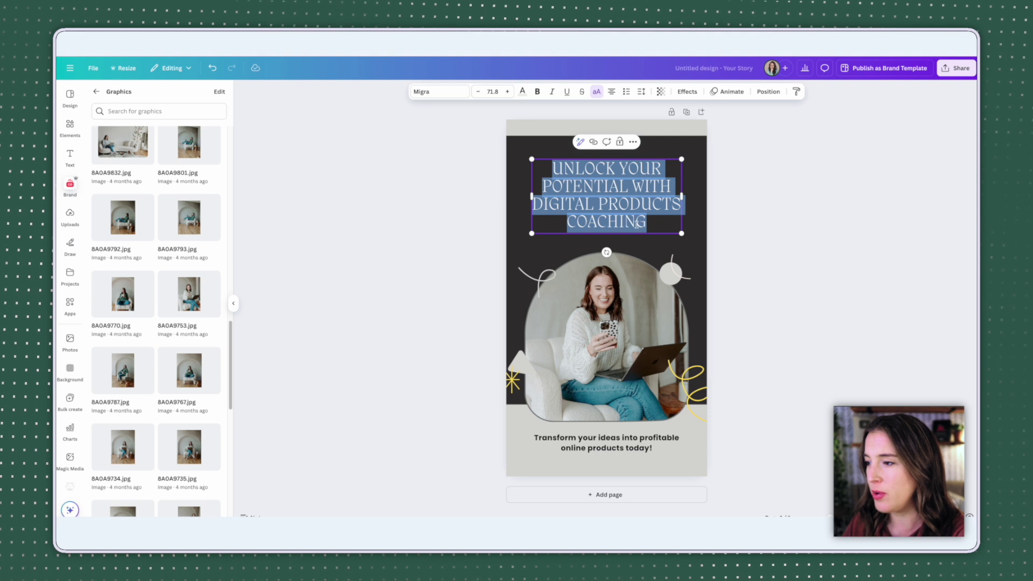
pyautogui.click(765, 231)
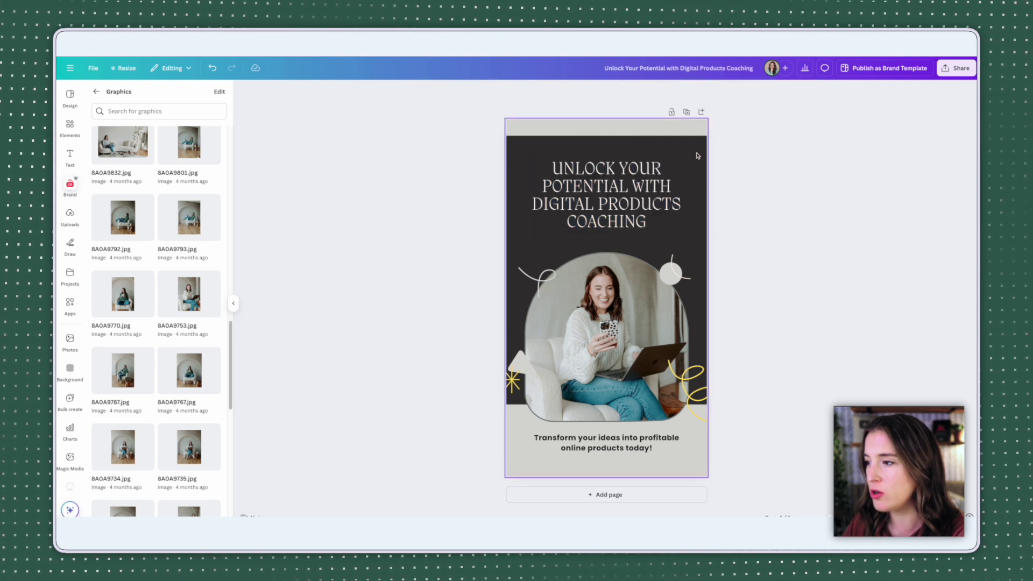
pyautogui.click(694, 158)
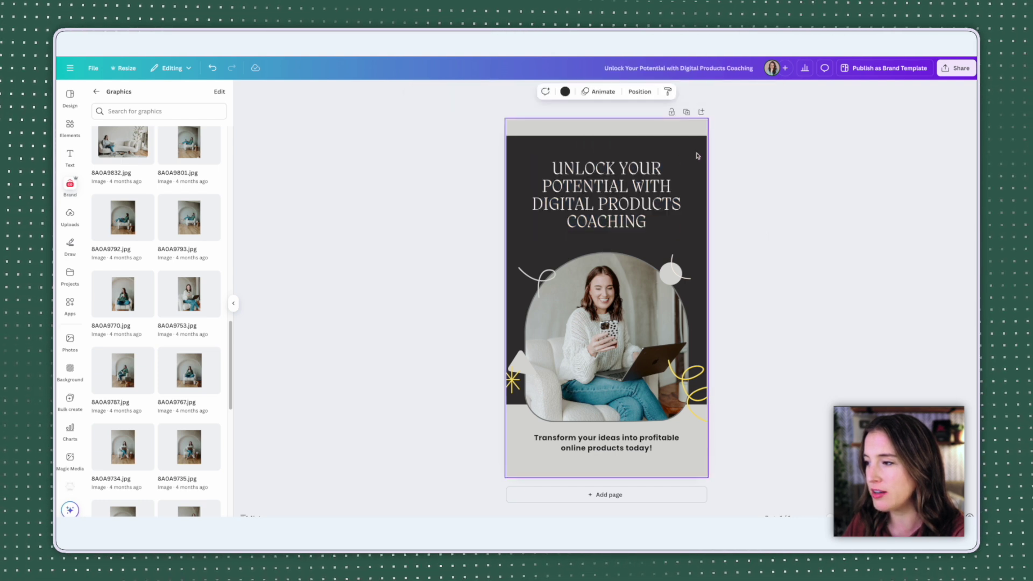
pyautogui.click(565, 91)
pyautogui.click(189, 254)
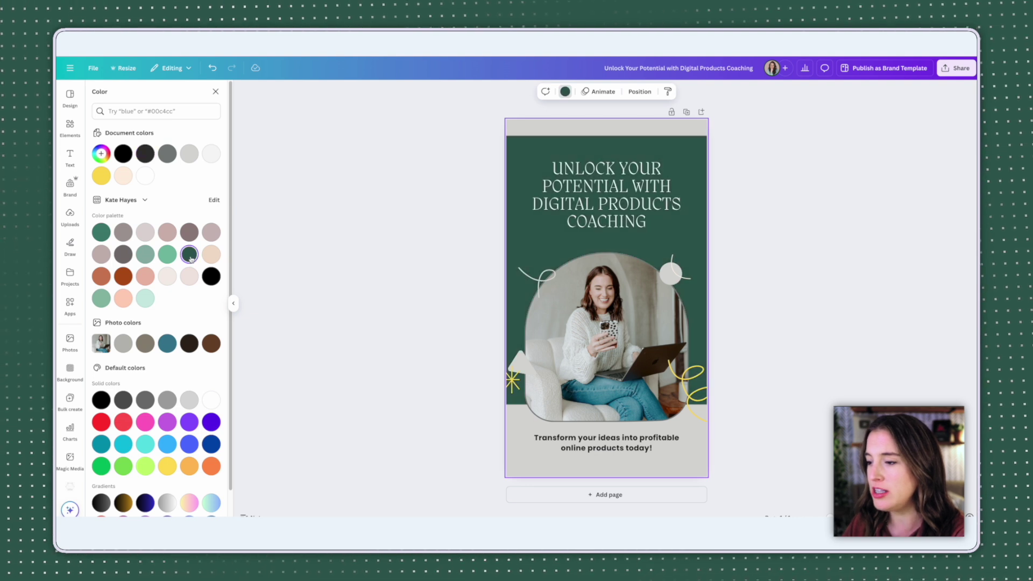
pyautogui.press('Escape')
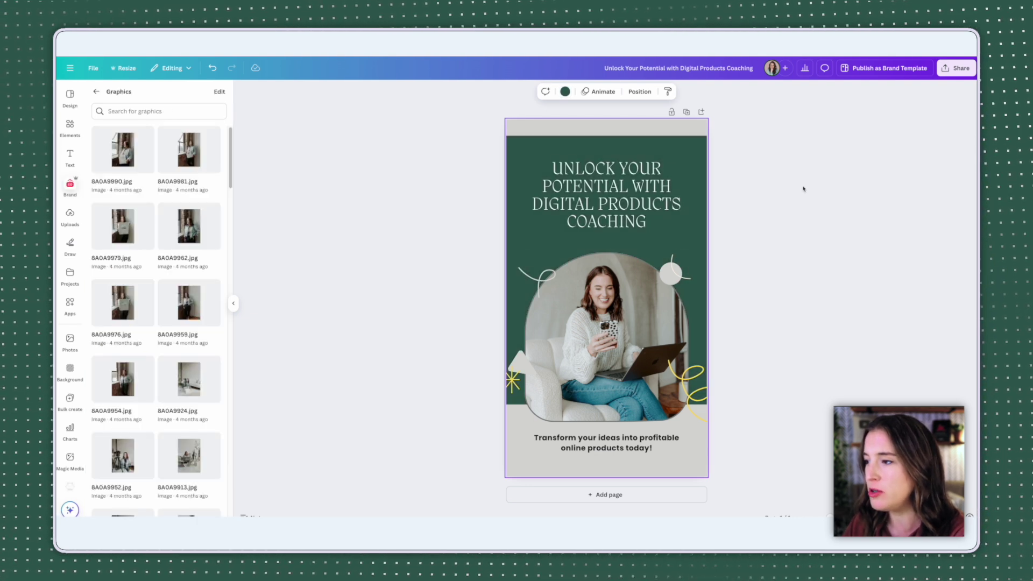
pyautogui.click(803, 189)
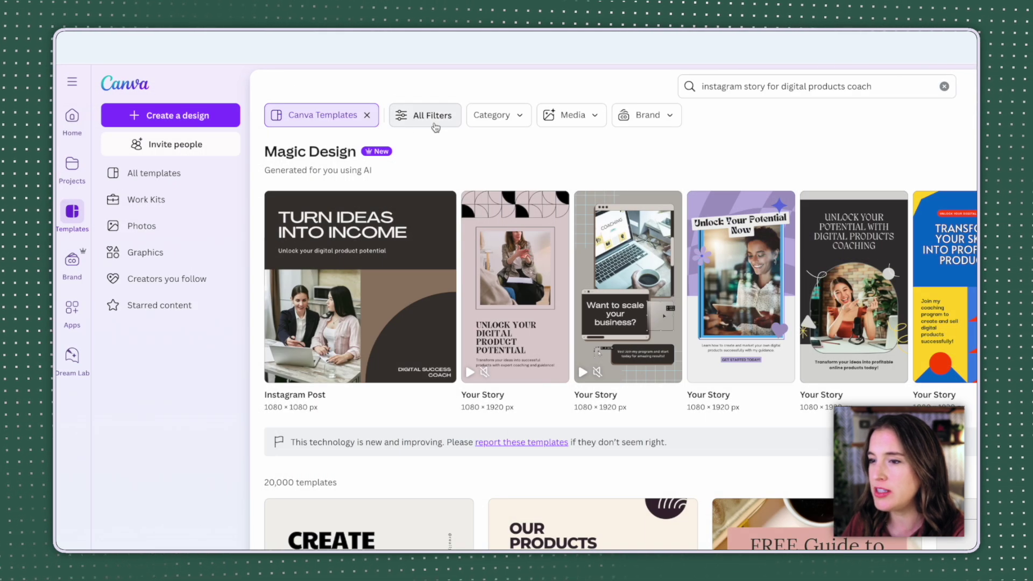
pyautogui.click(321, 94)
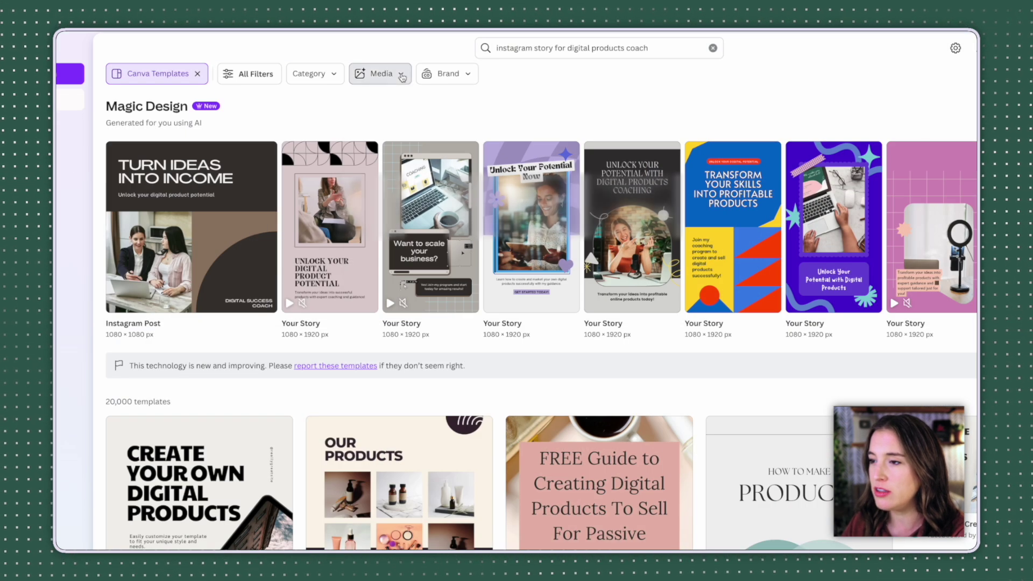
# Step: Filter Magic Design stories by an uploaded photo and preview 'Transform Your Ideas into Profits'
pyautogui.click(401, 78)
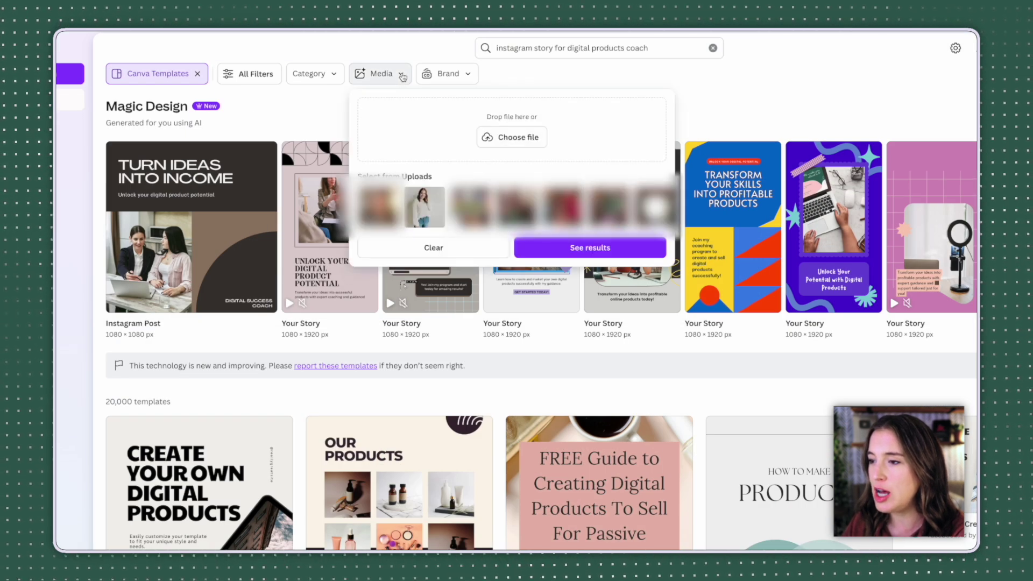
pyautogui.click(428, 207)
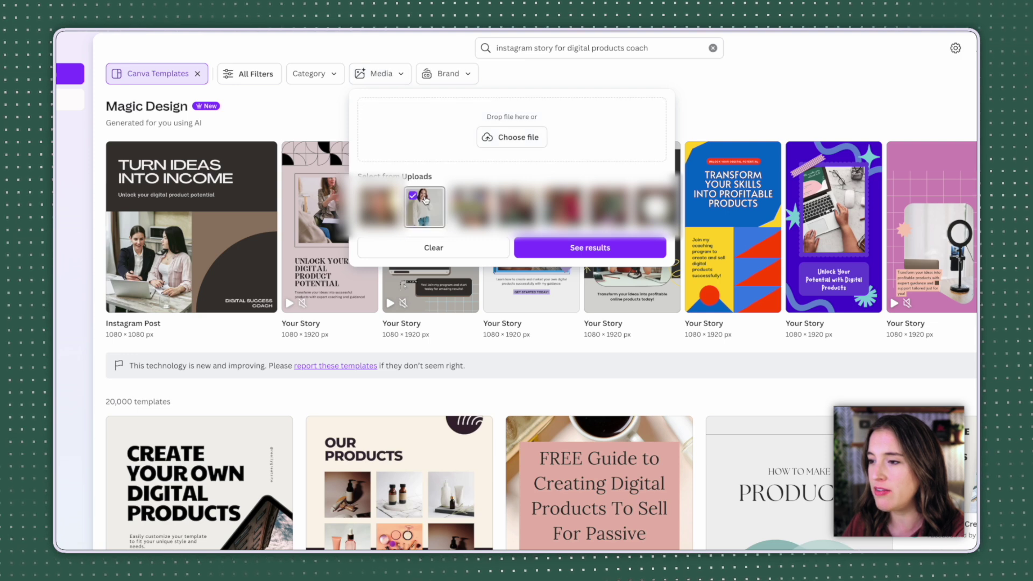
pyautogui.click(577, 256)
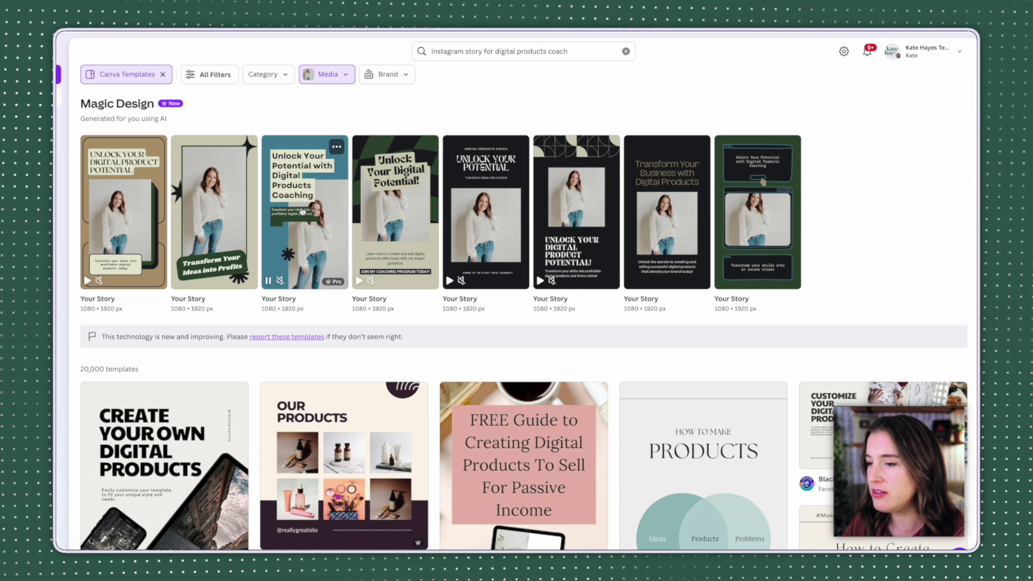
pyautogui.click(225, 214)
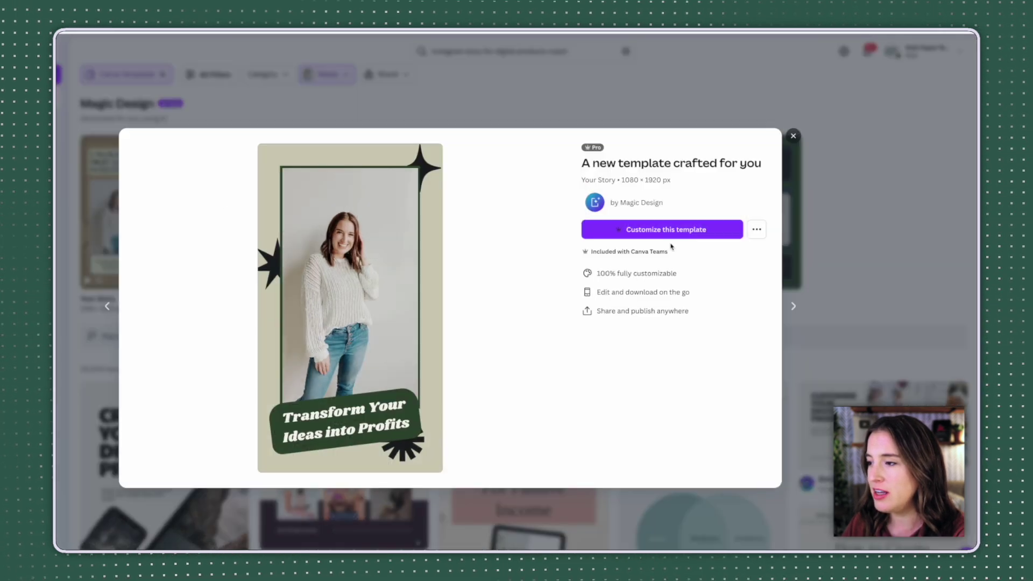
pyautogui.press('Escape')
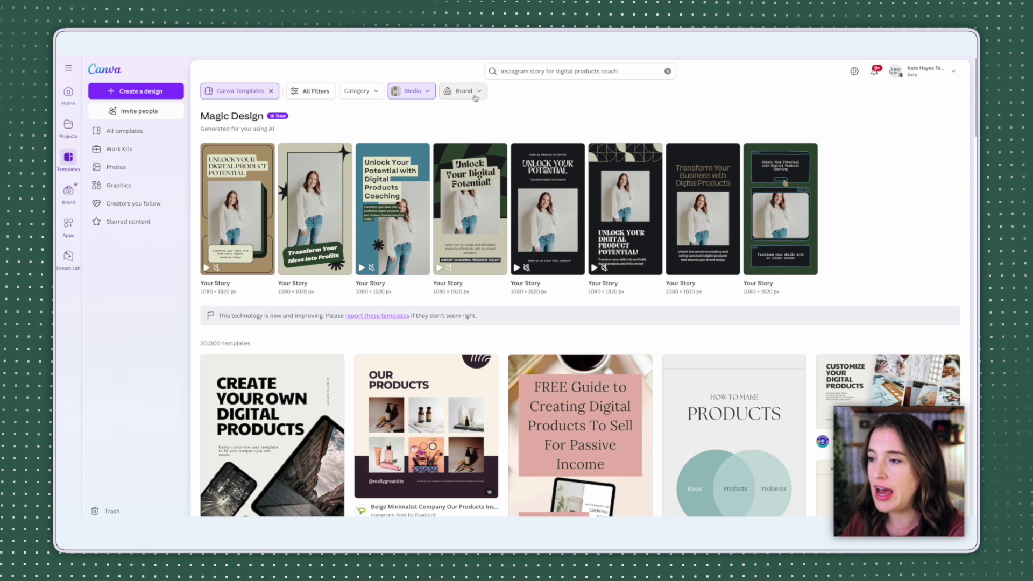
pyautogui.click(475, 97)
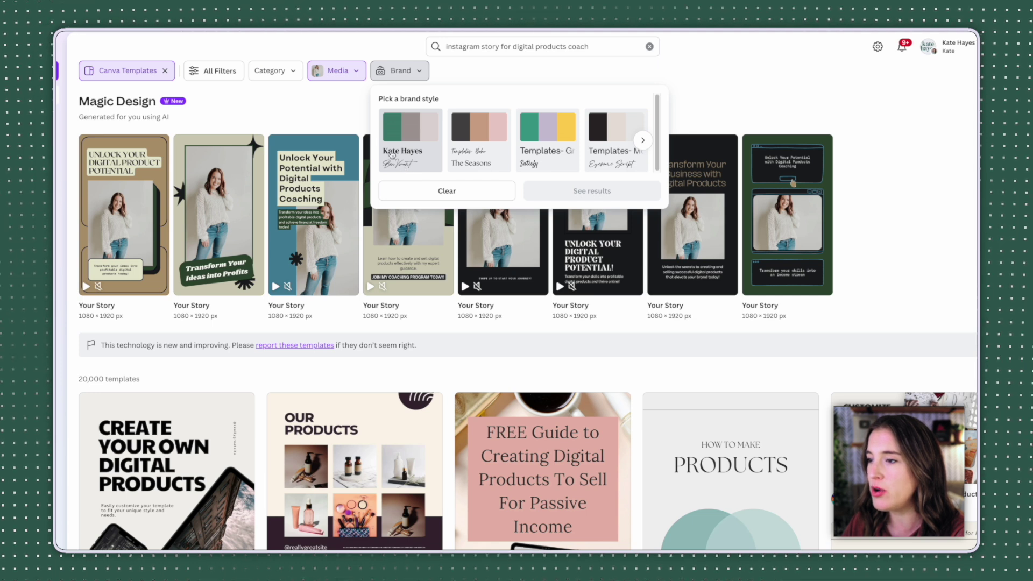
# Step: Apply a first saved brand style, then the green, lavender and yellow brand style, to the results
pyautogui.click(415, 159)
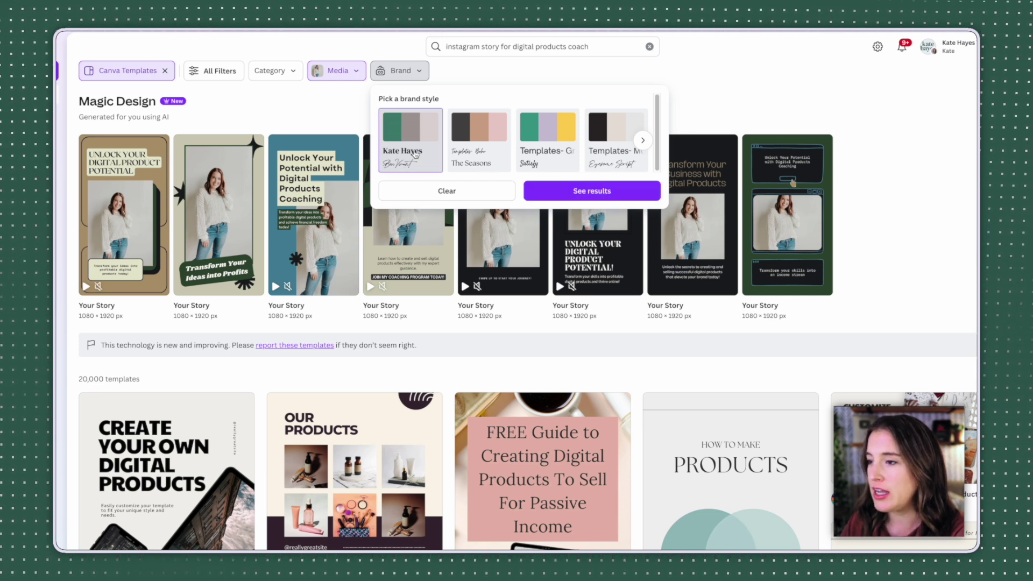
pyautogui.click(596, 193)
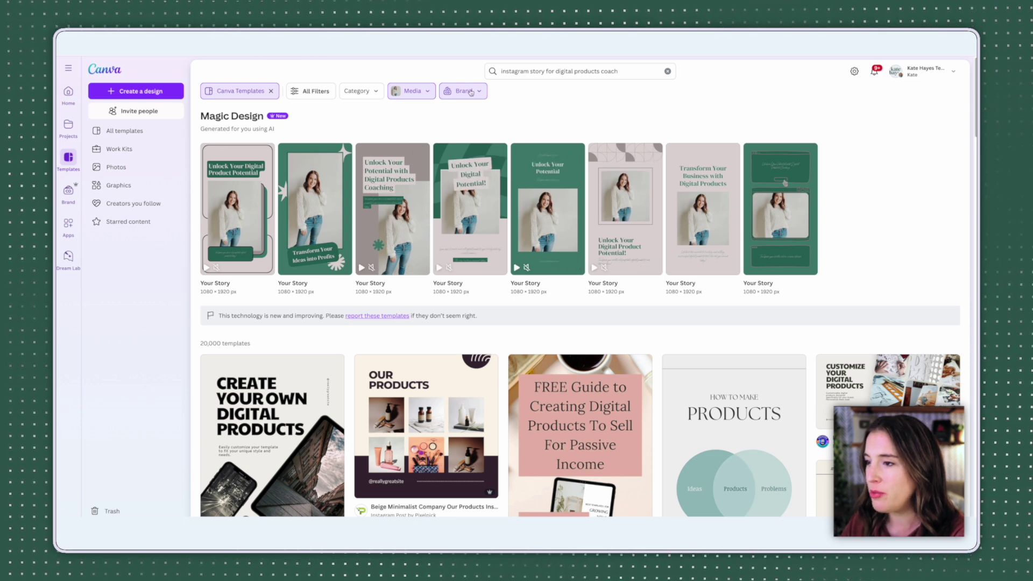
pyautogui.click(463, 91)
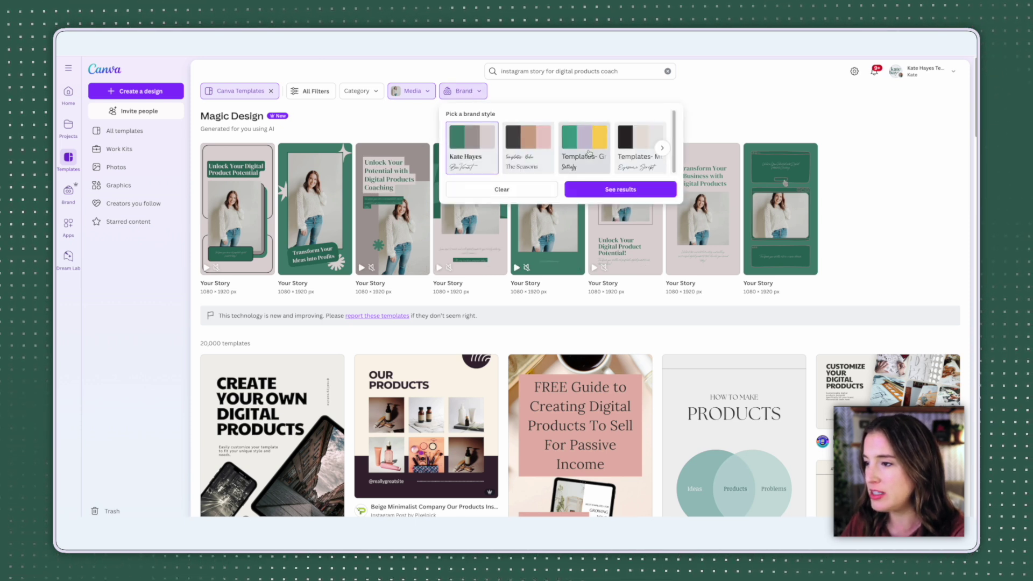
pyautogui.click(665, 151)
pyautogui.click(530, 144)
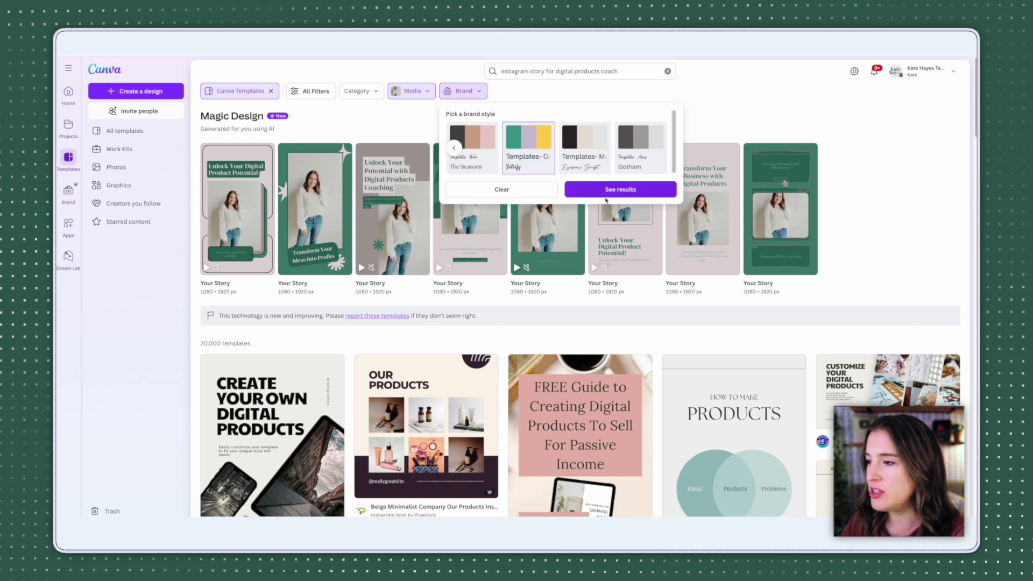
pyautogui.click(621, 190)
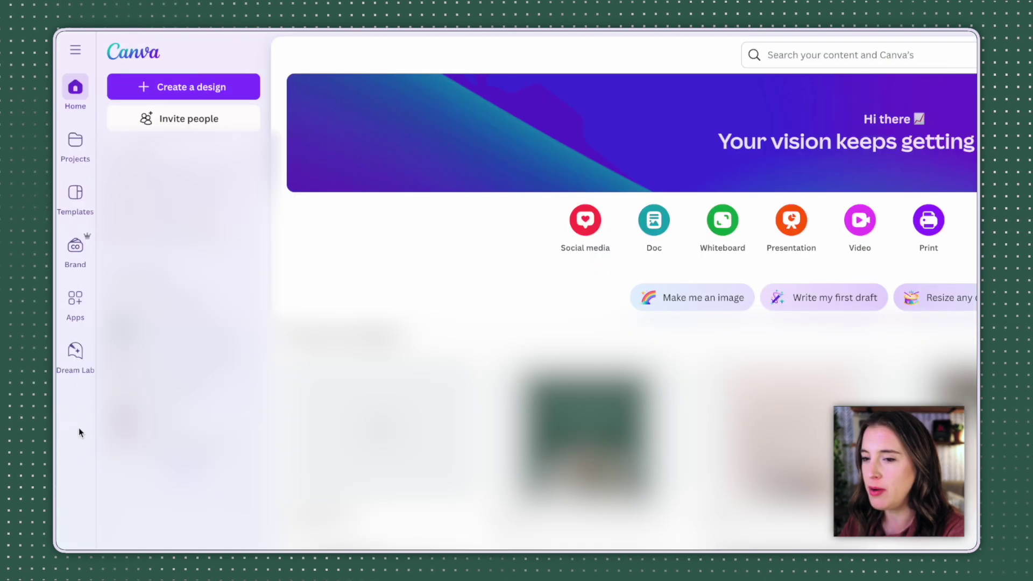
# Step: In Dream Lab, enter the prompt 'Car driving down a busy city street at night with skyscrapers all around lit up in the night sky.'
pyautogui.click(77, 365)
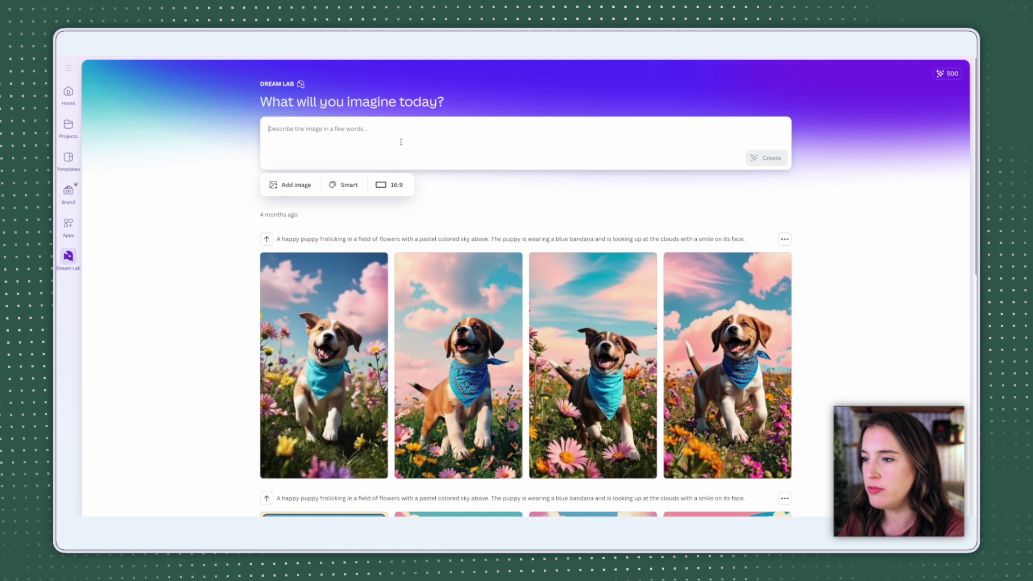
pyautogui.write('Car driving down a busy city s')
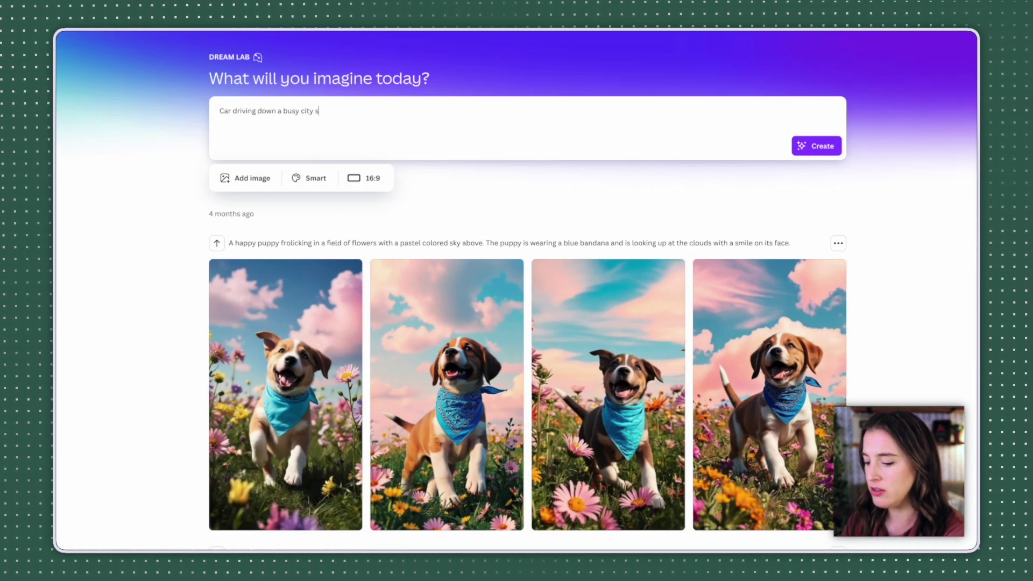
pyautogui.write('treet at night with skyscrapers all around lit up in')
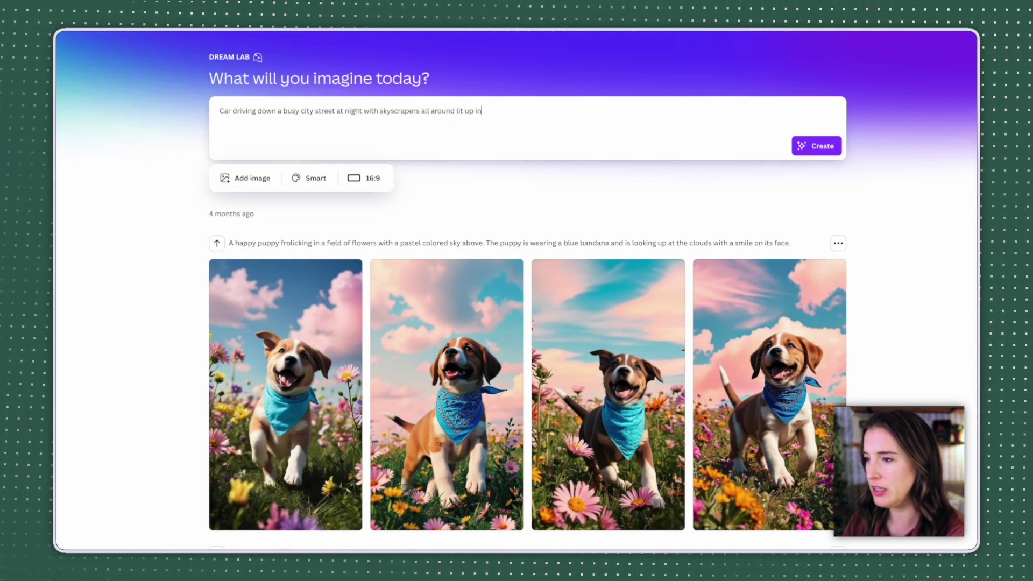
pyautogui.write(' the night sky.')
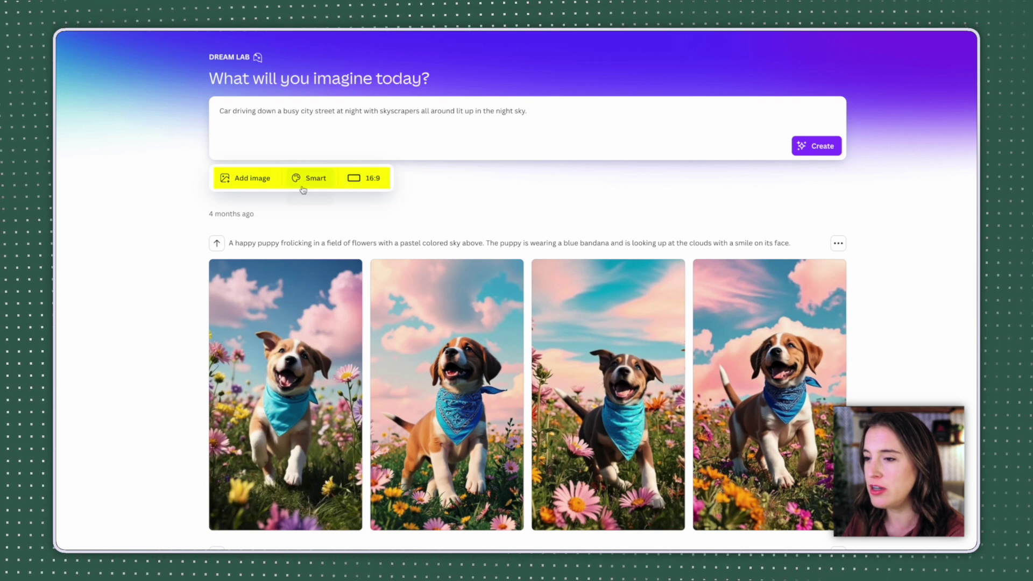
# Step: Look at the Style Reference image-guidance option and close it without adding an image
pyautogui.click(253, 186)
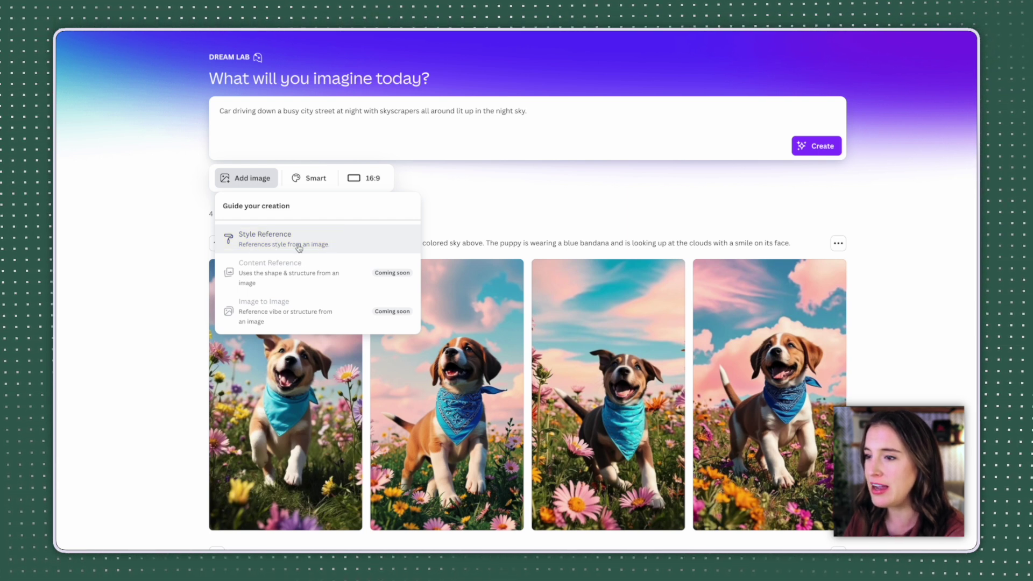
pyautogui.click(267, 244)
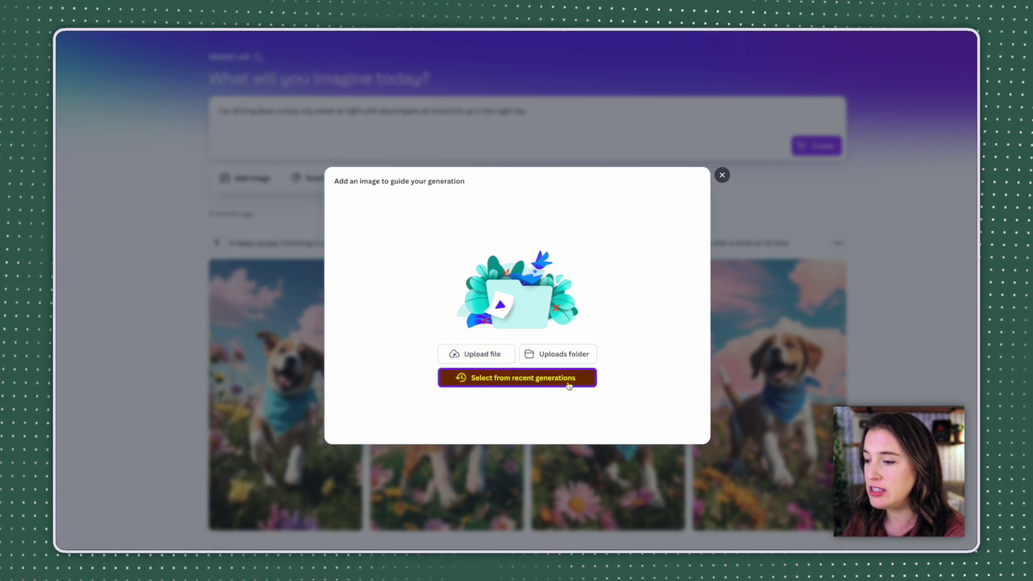
pyautogui.click(722, 175)
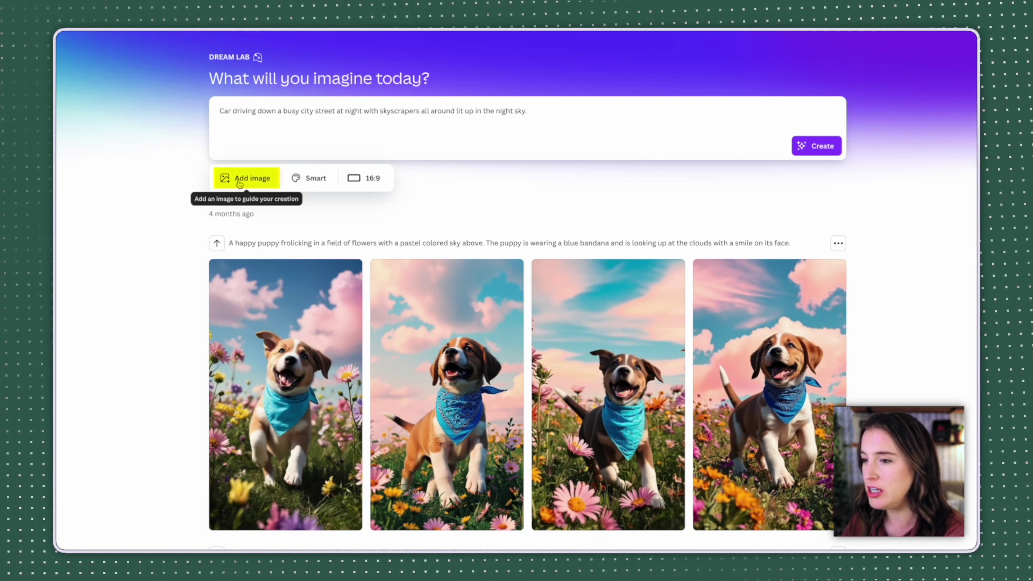
# Step: Choose Pop Art from the Dream Lab image style list
pyautogui.click(317, 183)
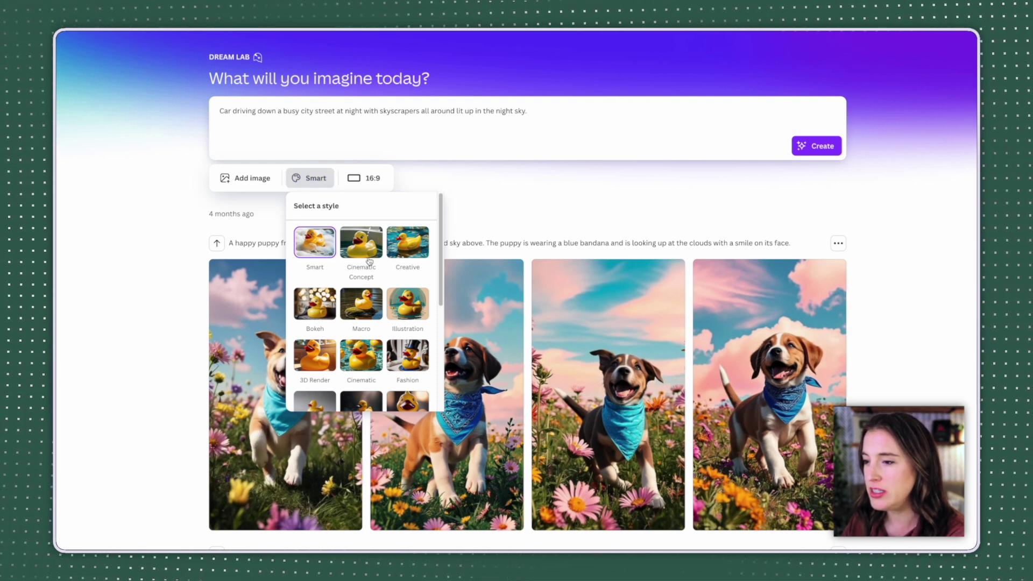
pyautogui.scroll(-2, 420, 304)
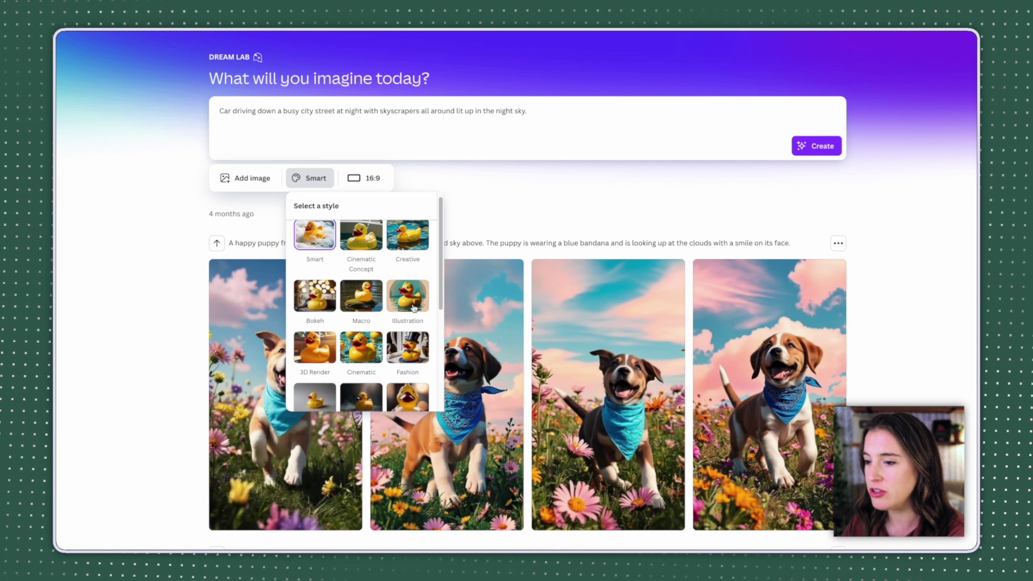
pyautogui.scroll(-1, 413, 308)
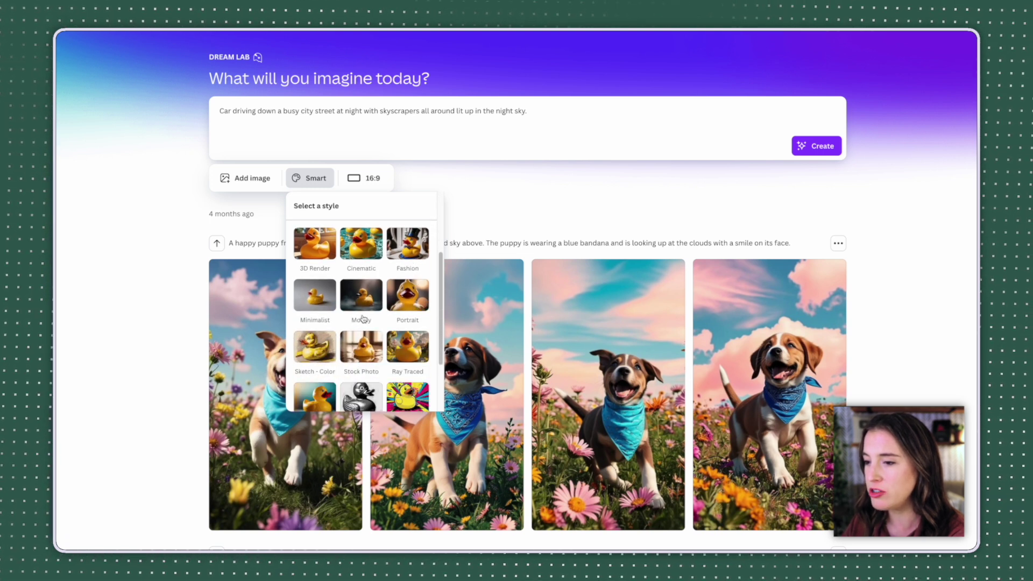
pyautogui.scroll(-1, 329, 334)
pyautogui.scroll(-1, 409, 371)
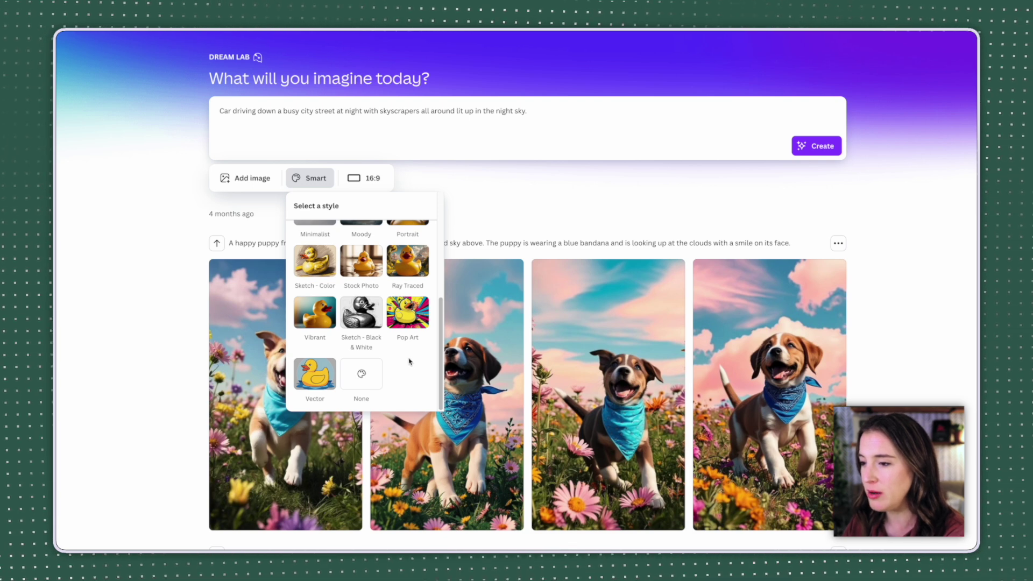
pyautogui.click(408, 317)
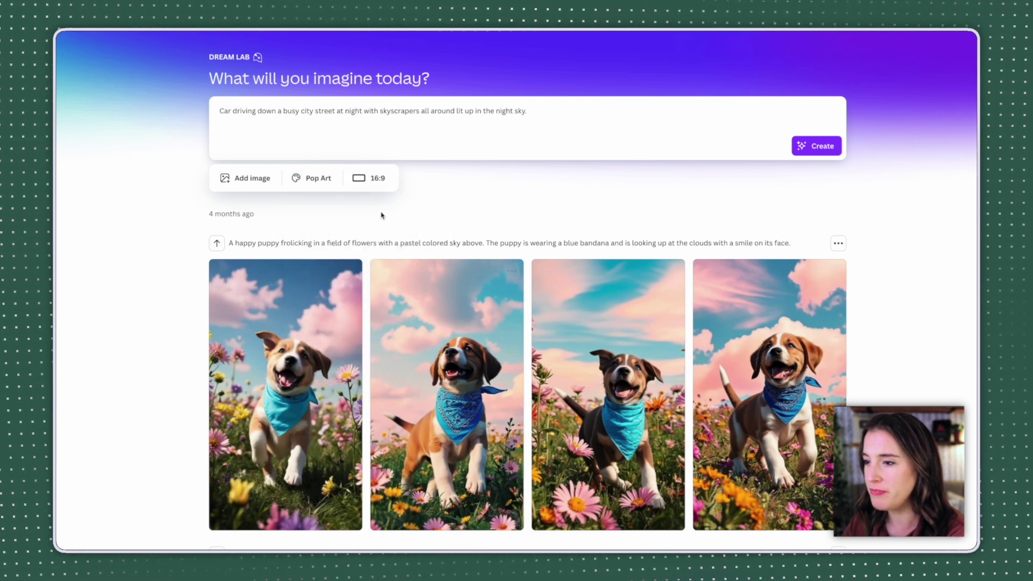
# Step: Set the aspect ratio to 1:1 and generate four Pop Art city car images
pyautogui.click(379, 180)
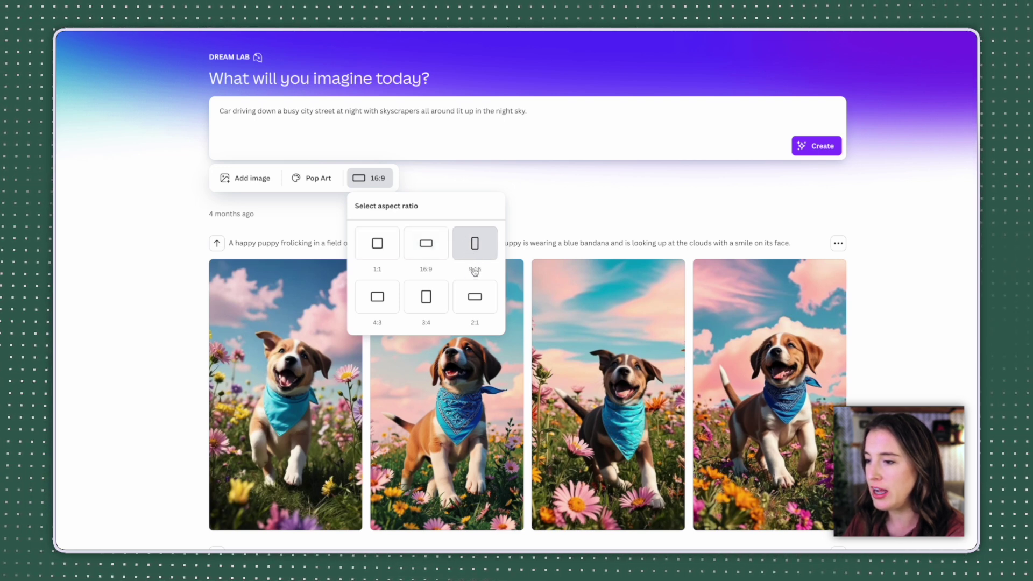
pyautogui.scroll(-1, 457, 252)
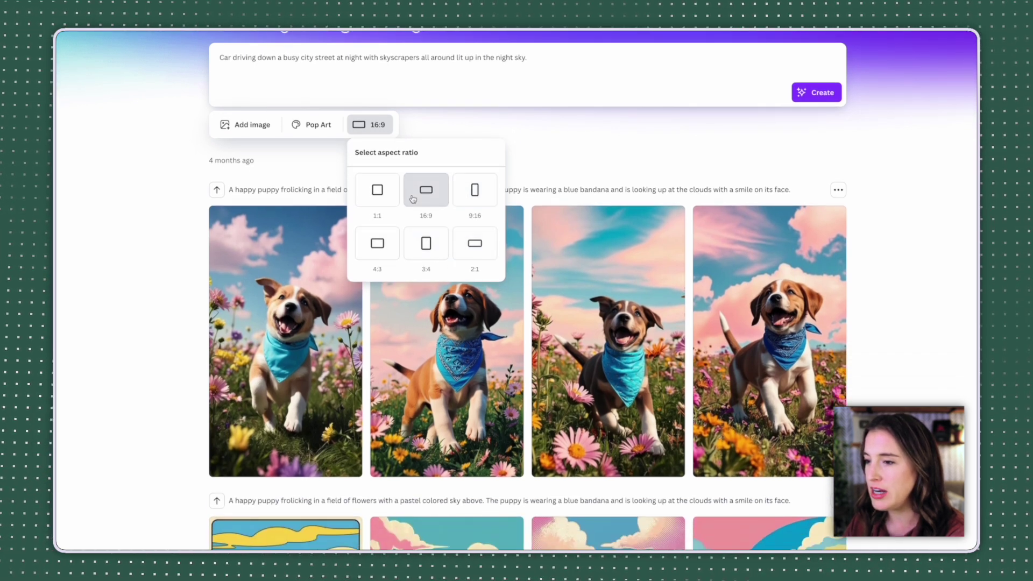
pyautogui.click(386, 202)
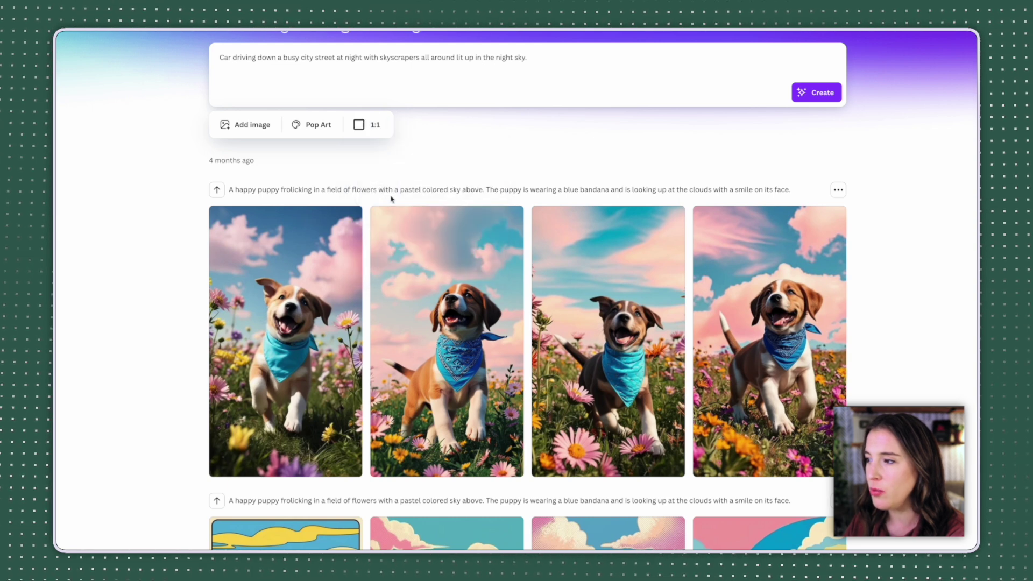
pyautogui.scroll(1, 801, 162)
pyautogui.click(816, 134)
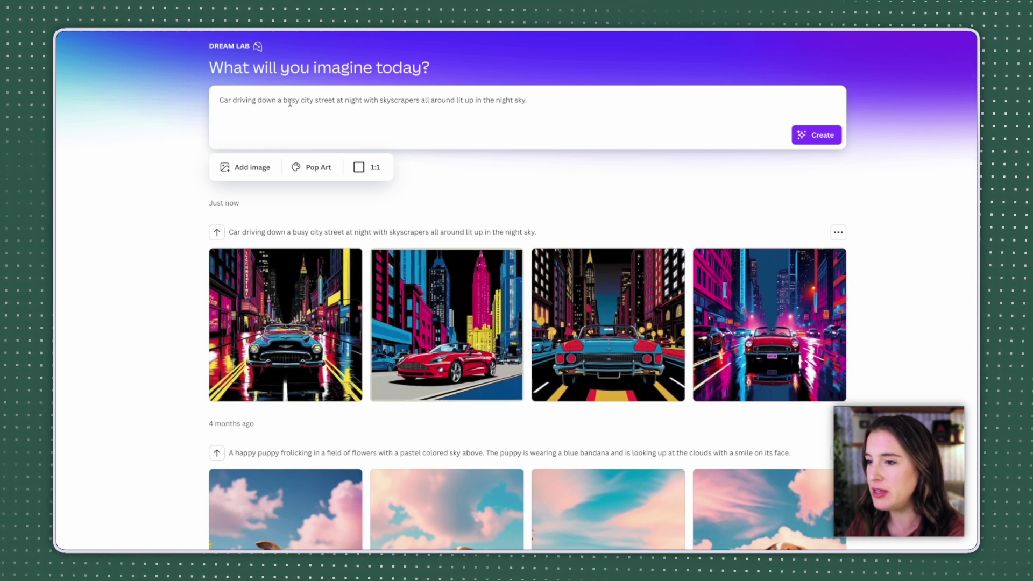
pyautogui.click(311, 168)
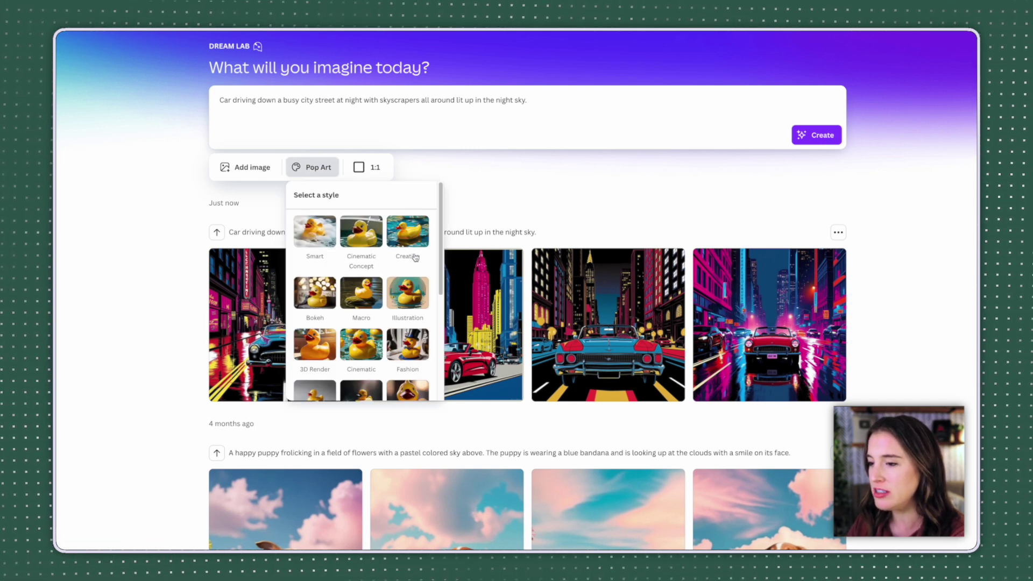
# Step: Switch the style to Sketch - Color, generate new car images and scroll through them
pyautogui.scroll(-2, 415, 257)
pyautogui.scroll(-2, 415, 257)
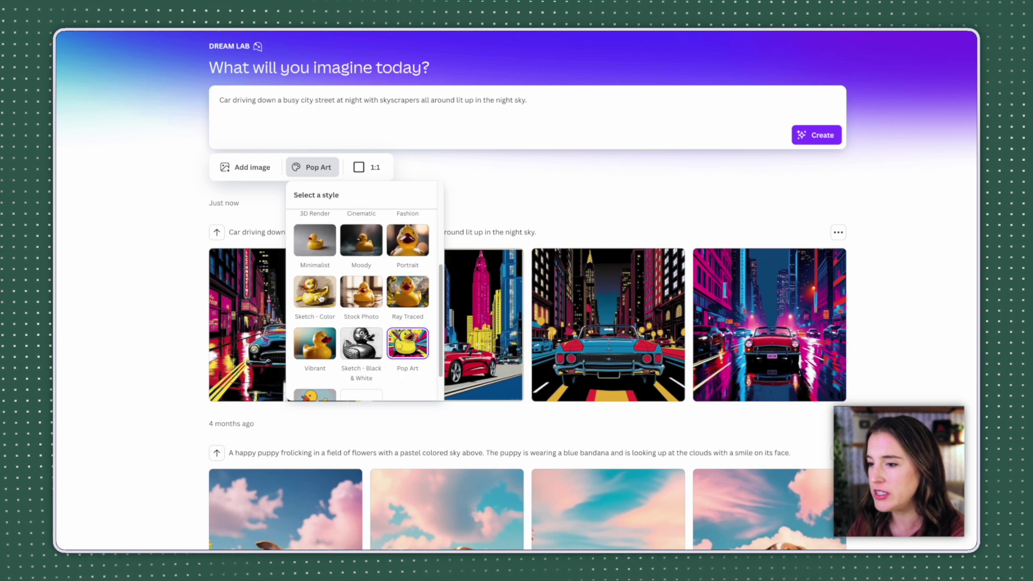
pyautogui.click(321, 298)
pyautogui.click(815, 135)
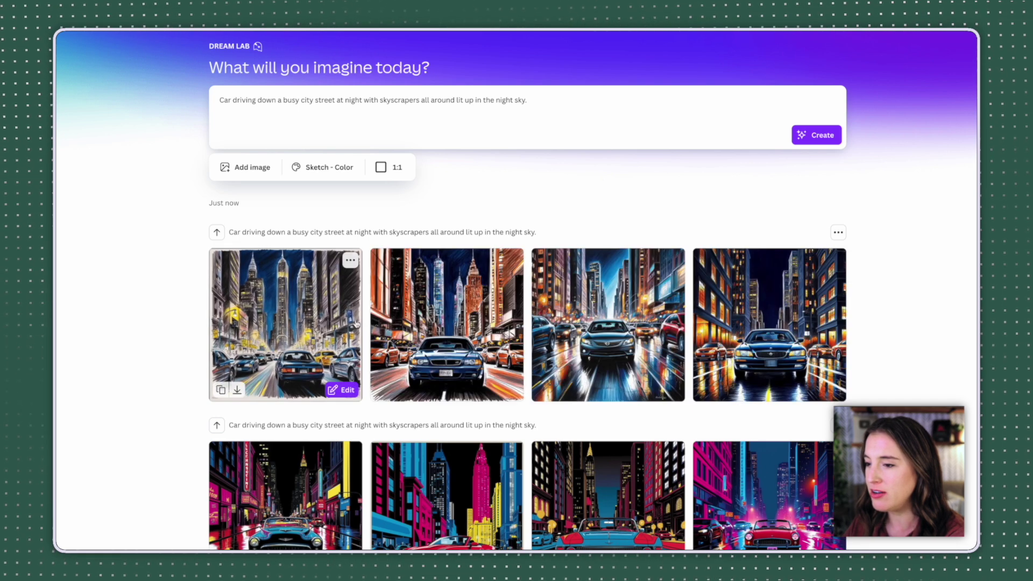
pyautogui.scroll(-1, 608, 333)
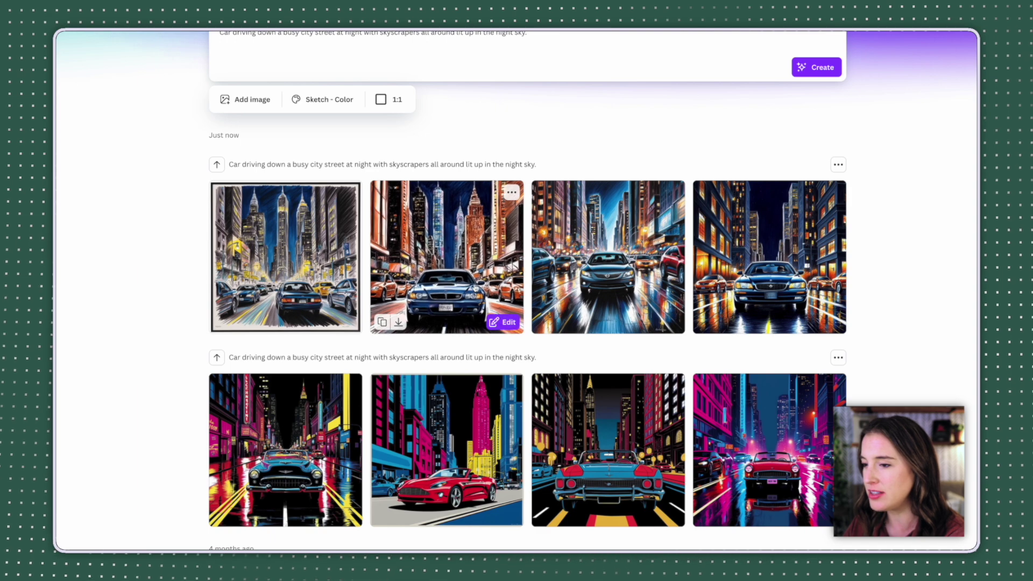
pyautogui.scroll(1, 646, 291)
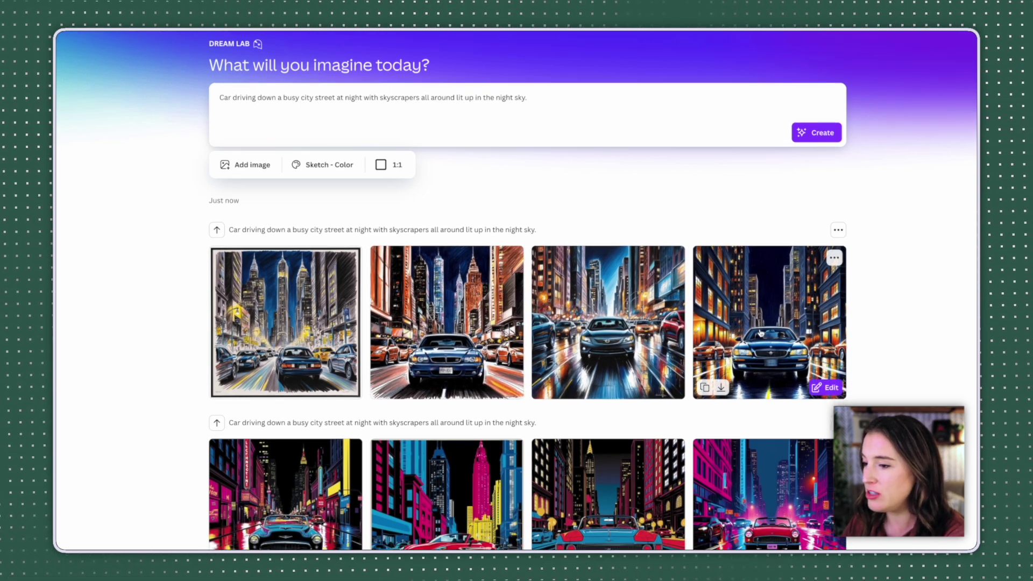
pyautogui.scroll(-5, 755, 330)
pyautogui.scroll(-9, 766, 334)
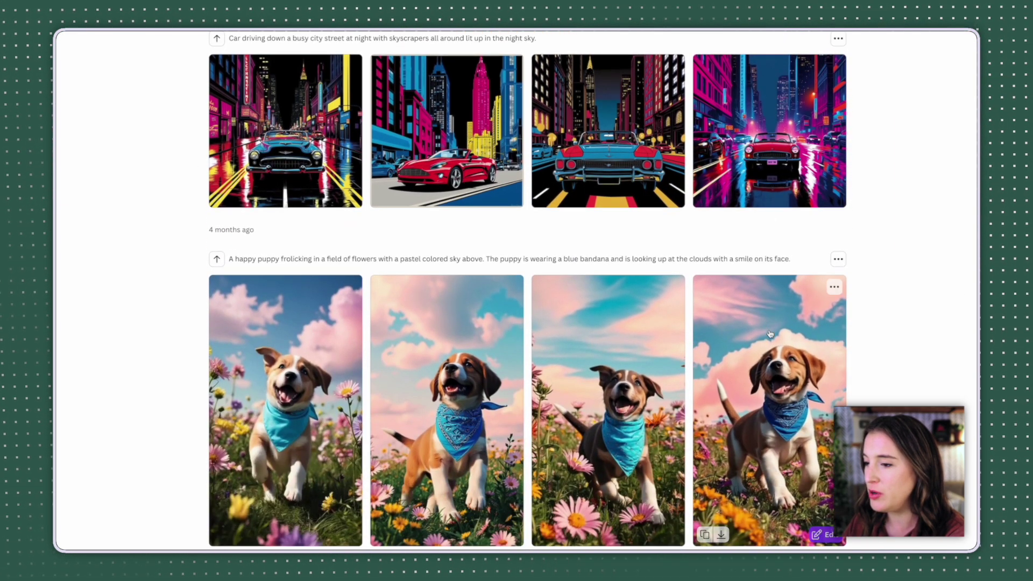
pyautogui.scroll(-4, 585, 232)
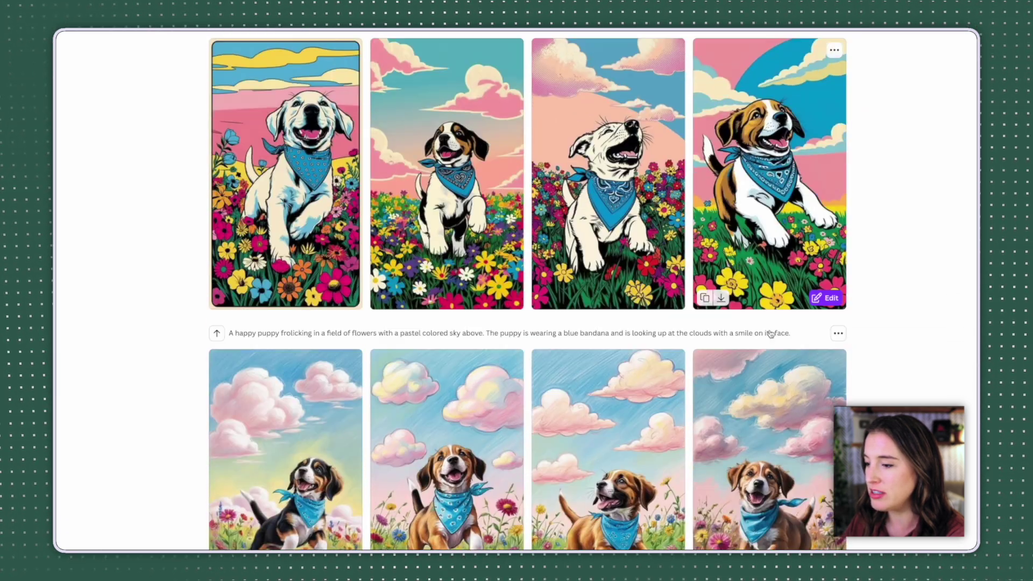
pyautogui.scroll(20, 585, 232)
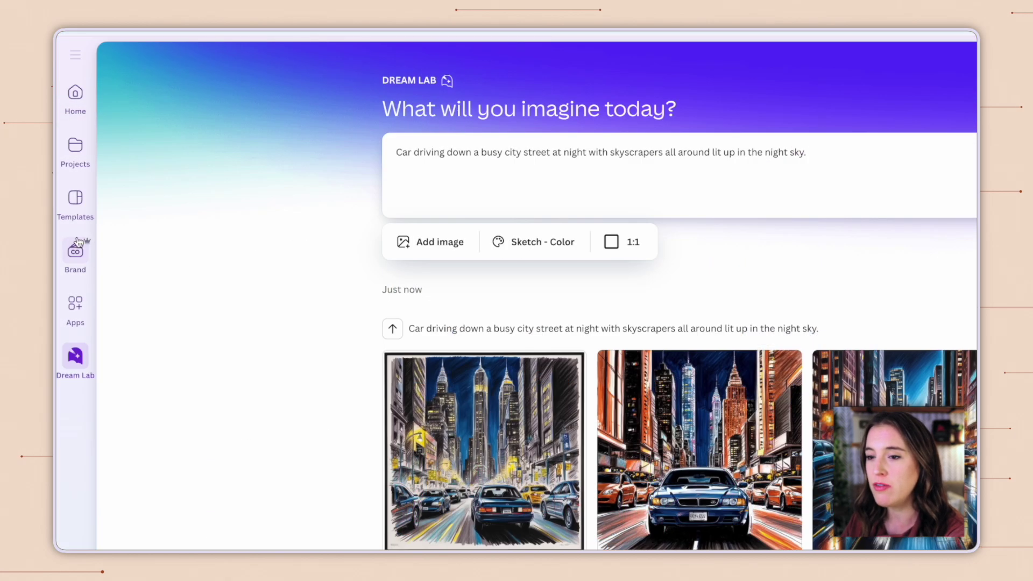
pyautogui.click(75, 258)
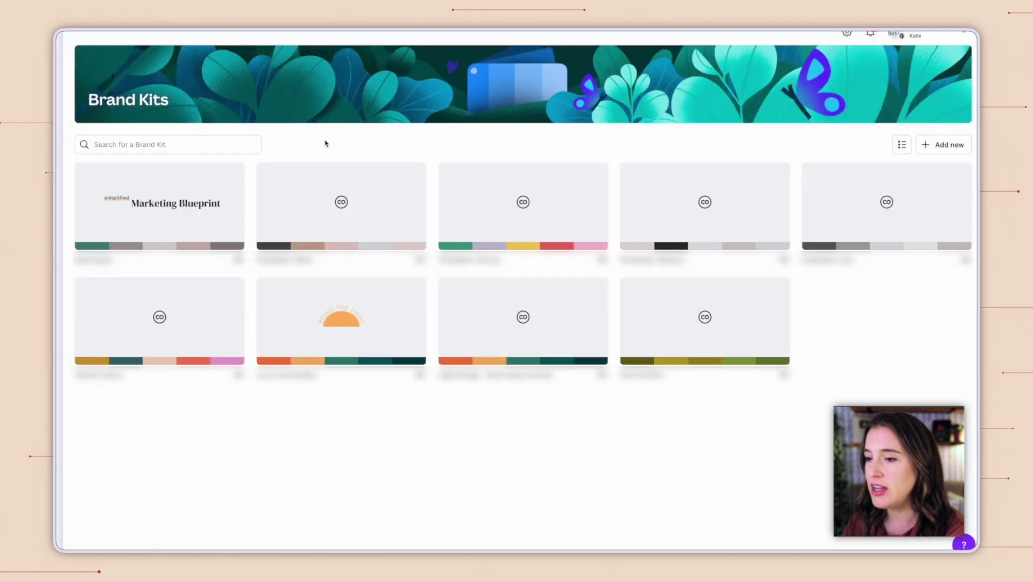
# Step: Open the Marketing Blueprint brand kit and scroll down to its Photos and Graphics sections
pyautogui.click(187, 224)
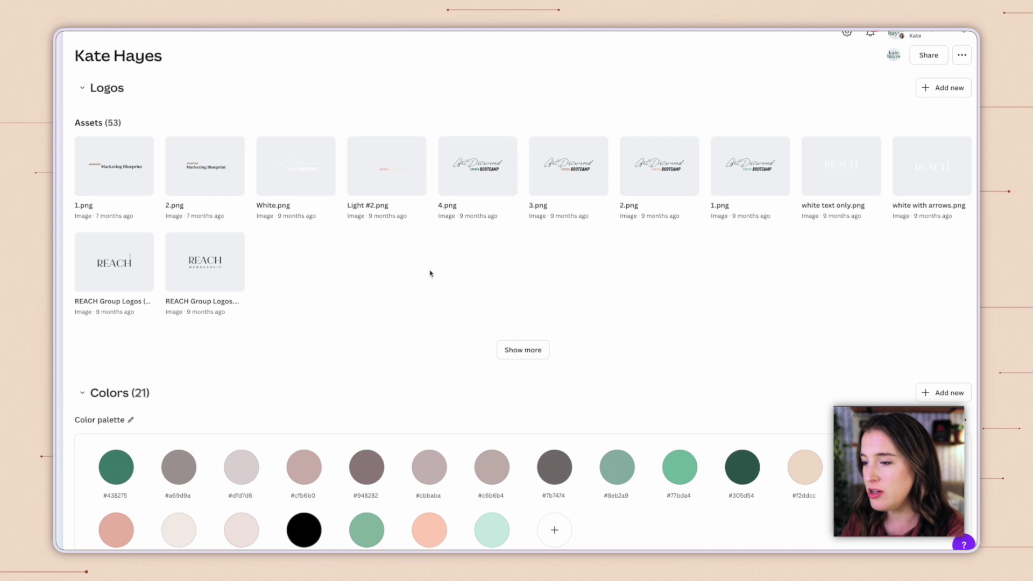
pyautogui.scroll(-3, 433, 275)
pyautogui.scroll(-1, 437, 274)
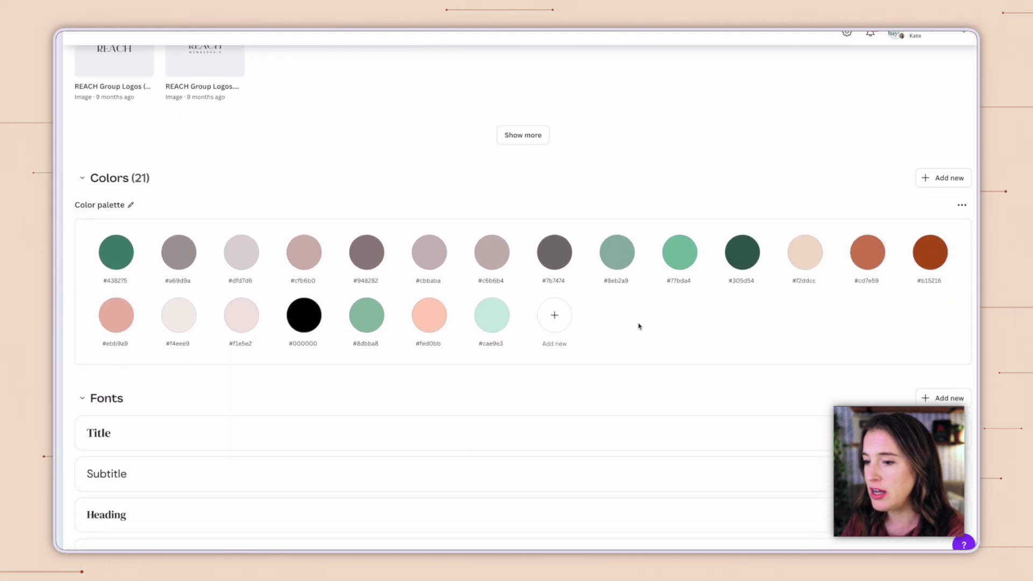
pyautogui.scroll(-8, 592, 325)
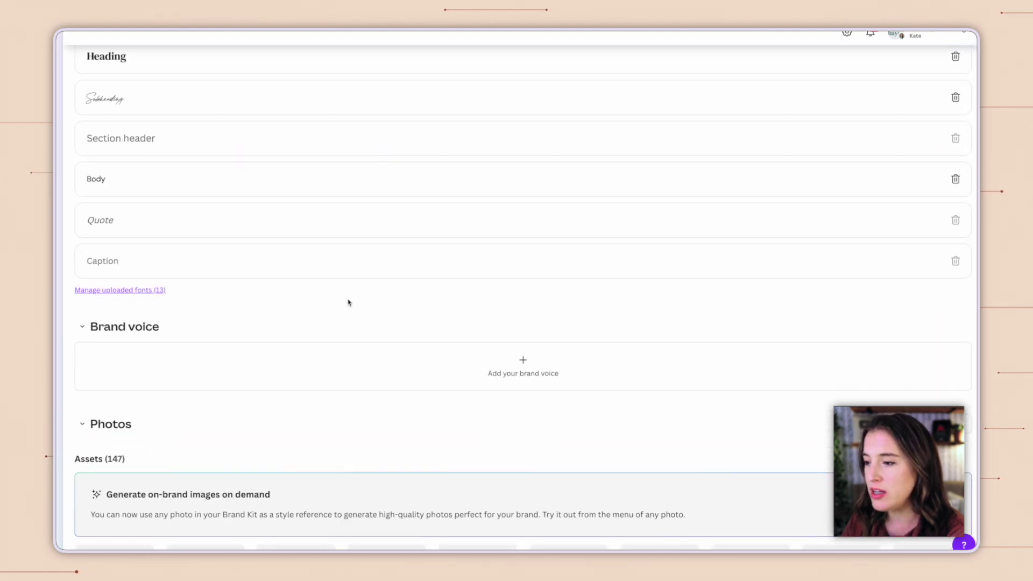
pyautogui.scroll(-3, 349, 302)
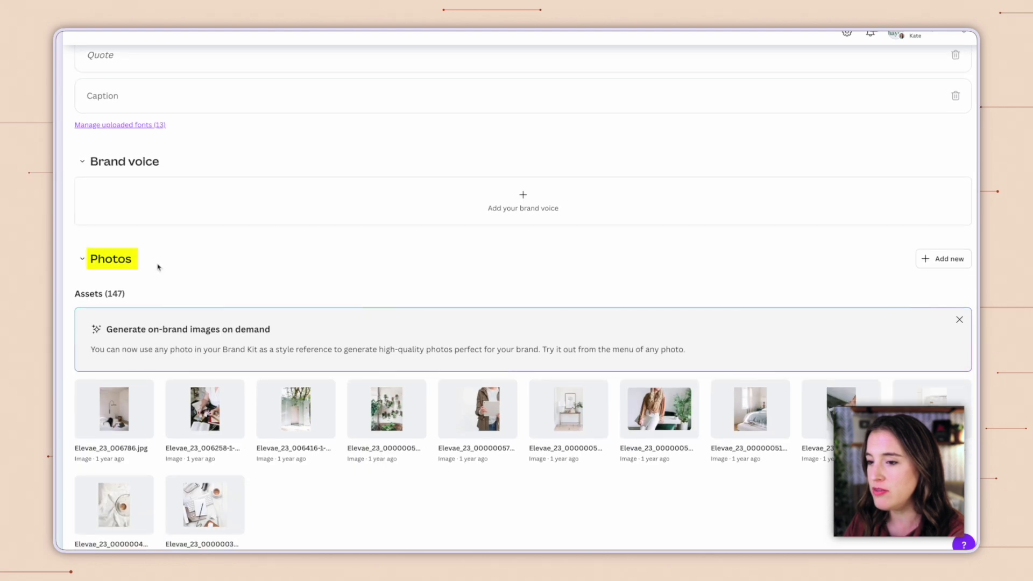
pyautogui.scroll(-1, 157, 268)
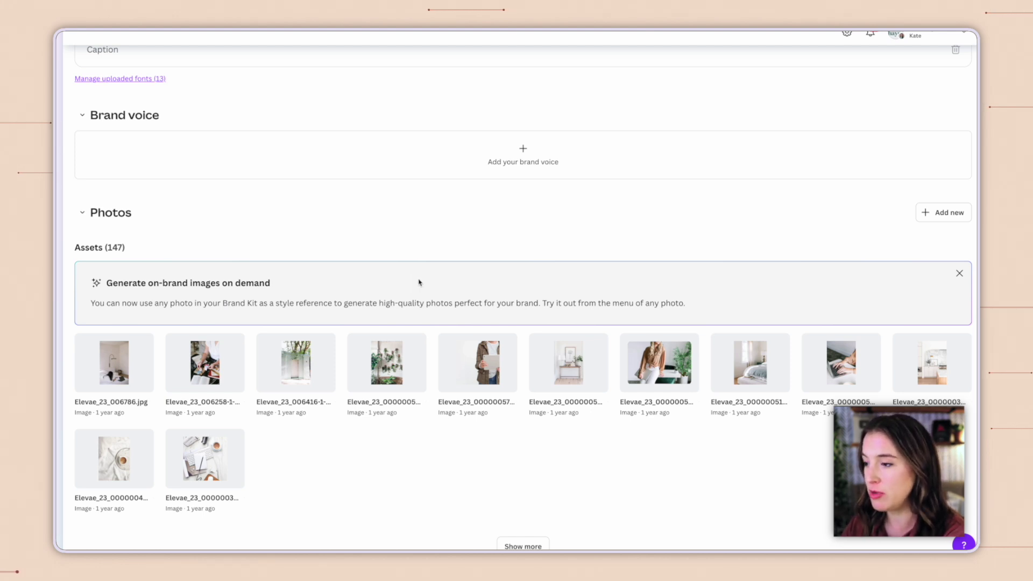
pyautogui.scroll(-2, 427, 282)
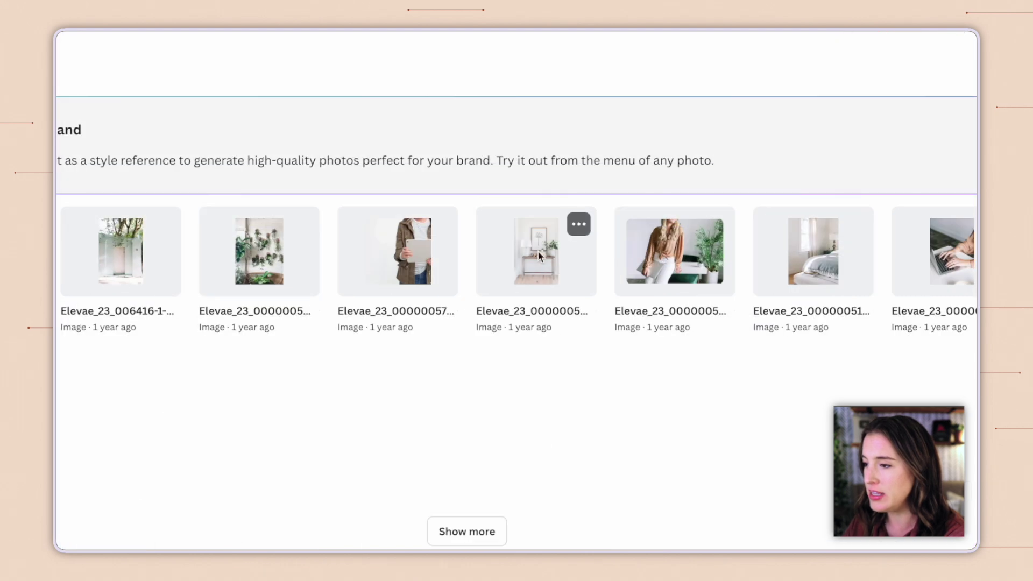
# Step: From the console-table brand photo, generate photos of a coffee cup on a desk with laptop and notebook; pick the first
pyautogui.click(582, 230)
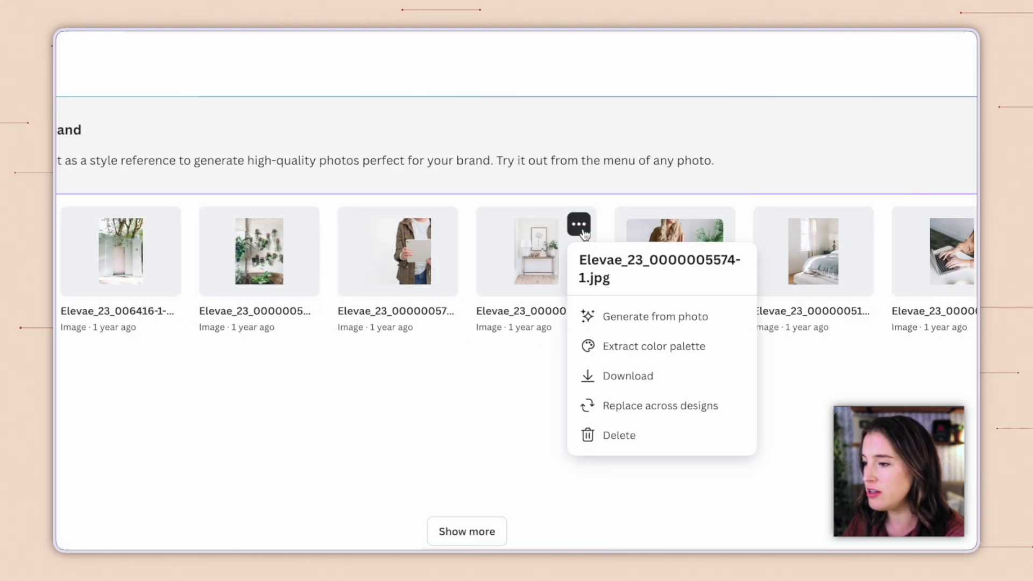
pyautogui.click(657, 320)
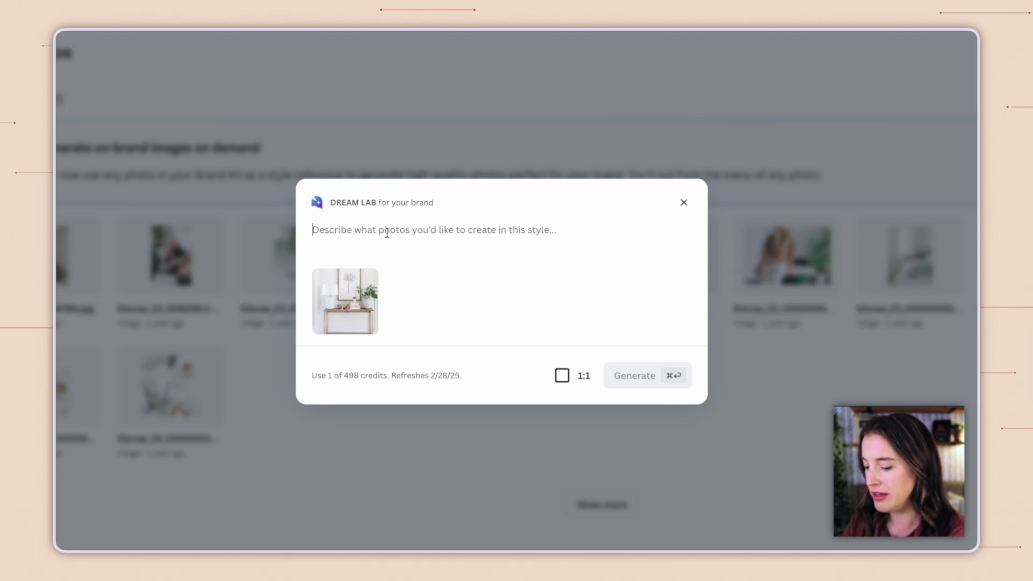
pyautogui.write('A coffee cup on a d')
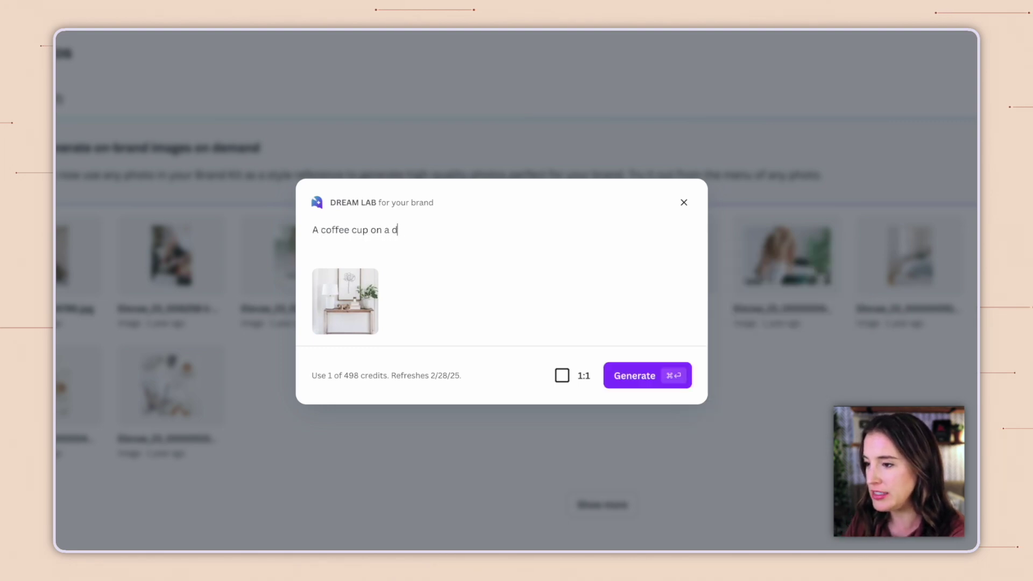
pyautogui.write('esk with a laptop and notebook')
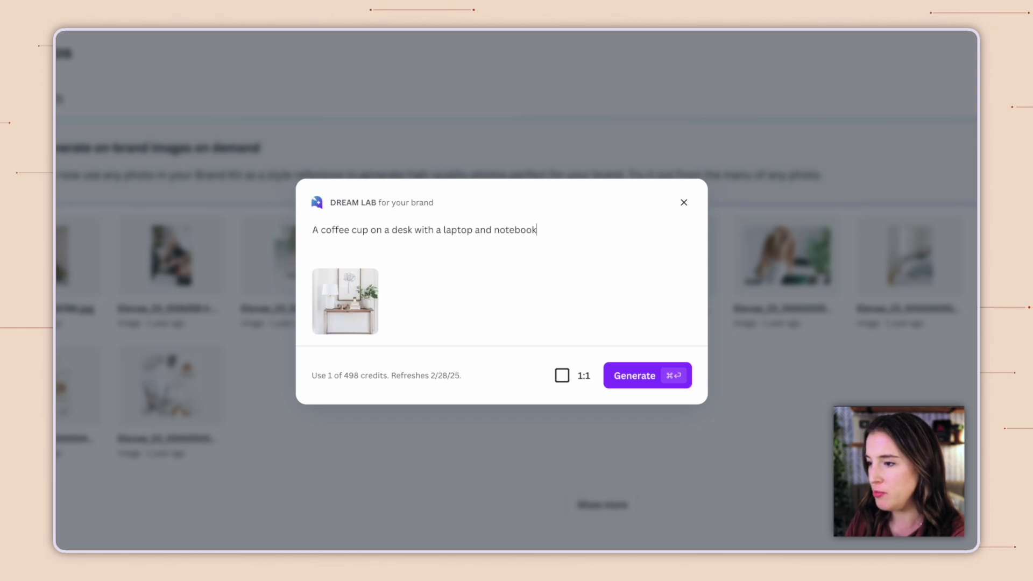
pyautogui.write(' beside it.')
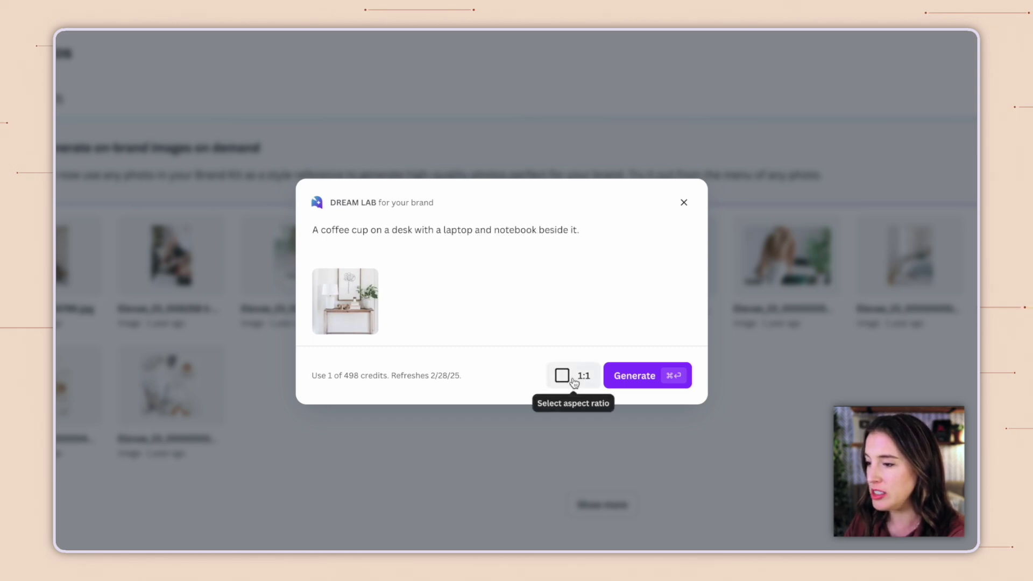
pyautogui.click(644, 378)
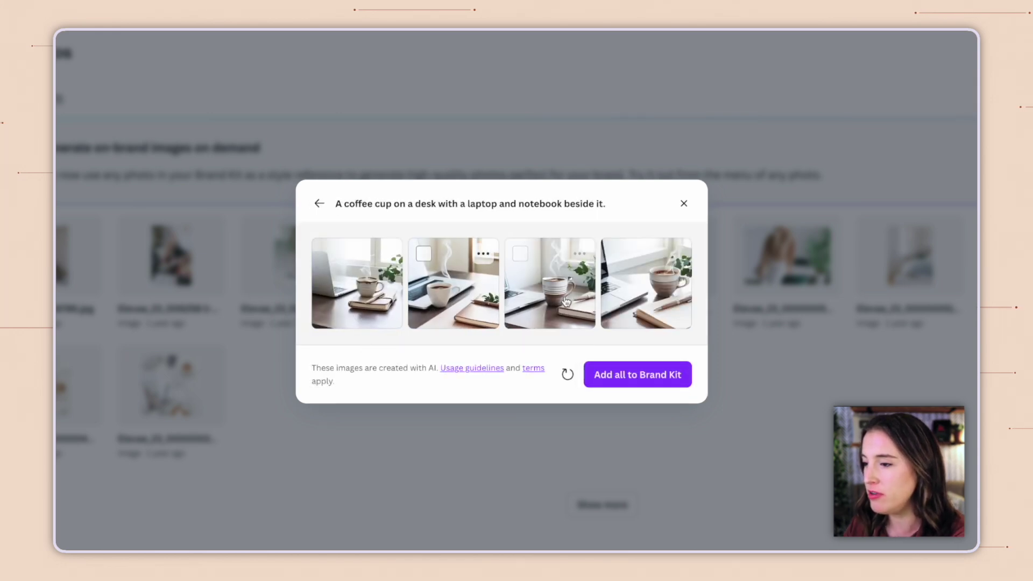
pyautogui.moveTo(670, 313)
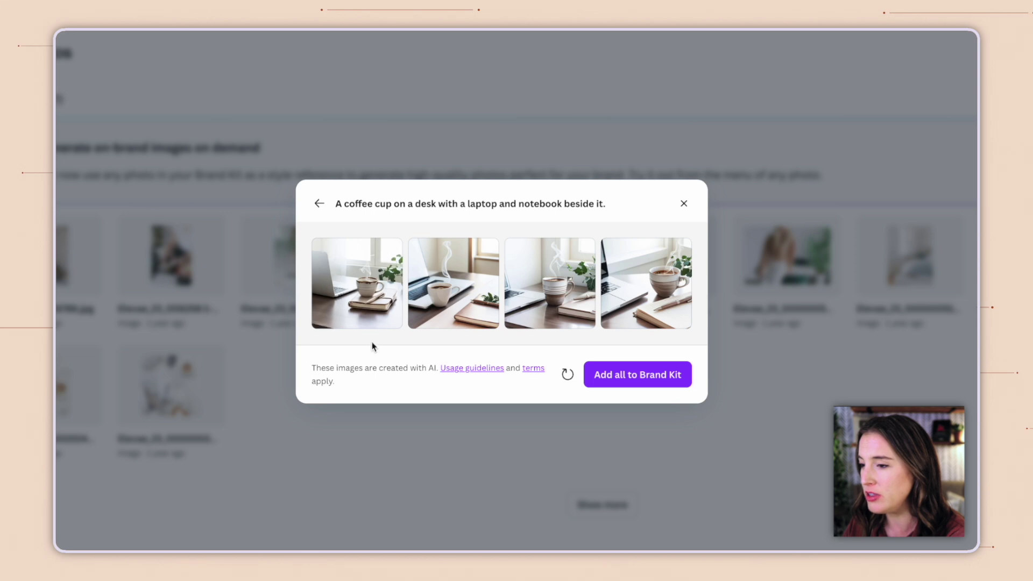
pyautogui.click(328, 255)
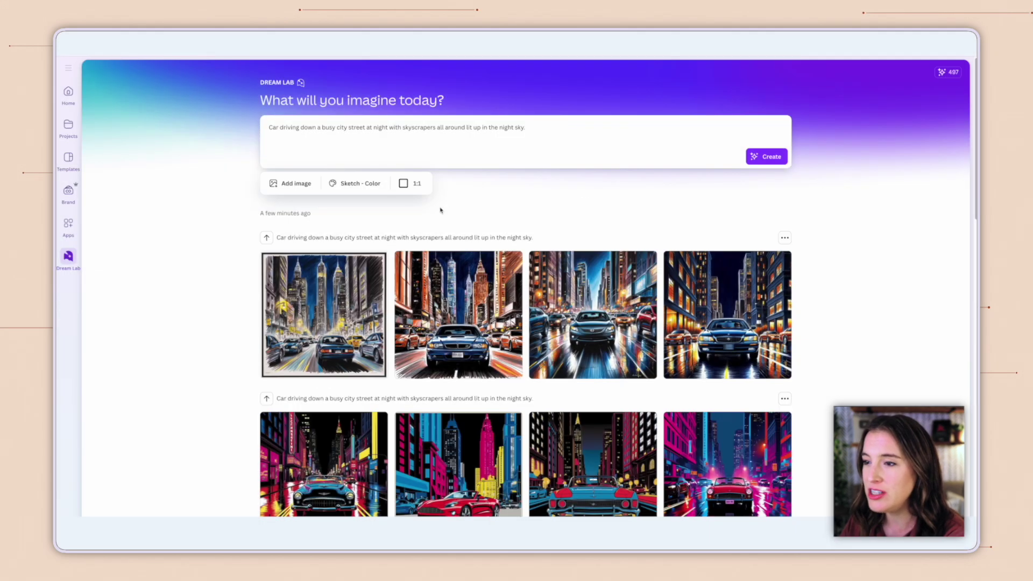
# Step: Browse Dream Lab's Select a style list from the Sketch - Color style button
pyautogui.click(356, 183)
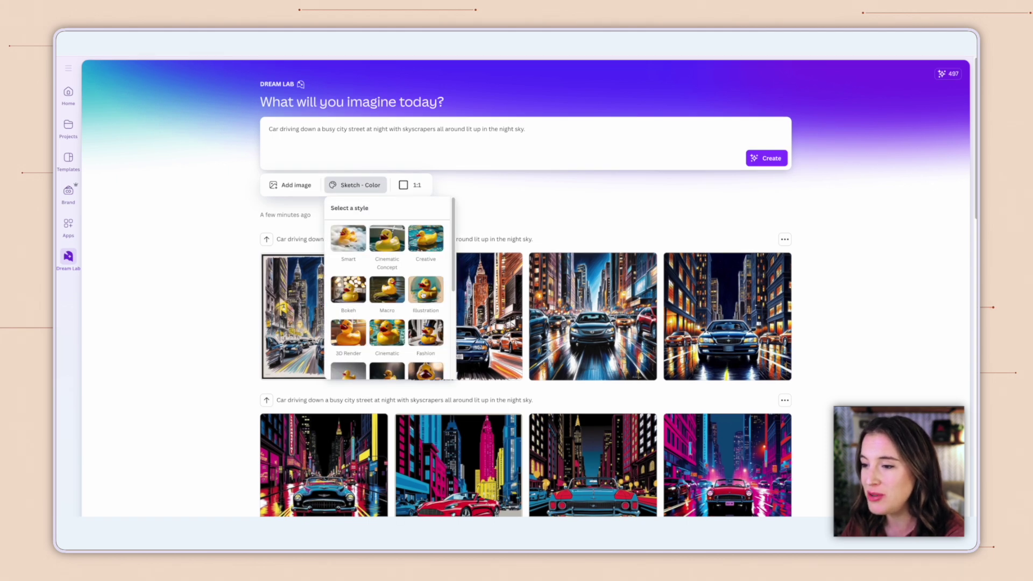
pyautogui.scroll(-3, 425, 298)
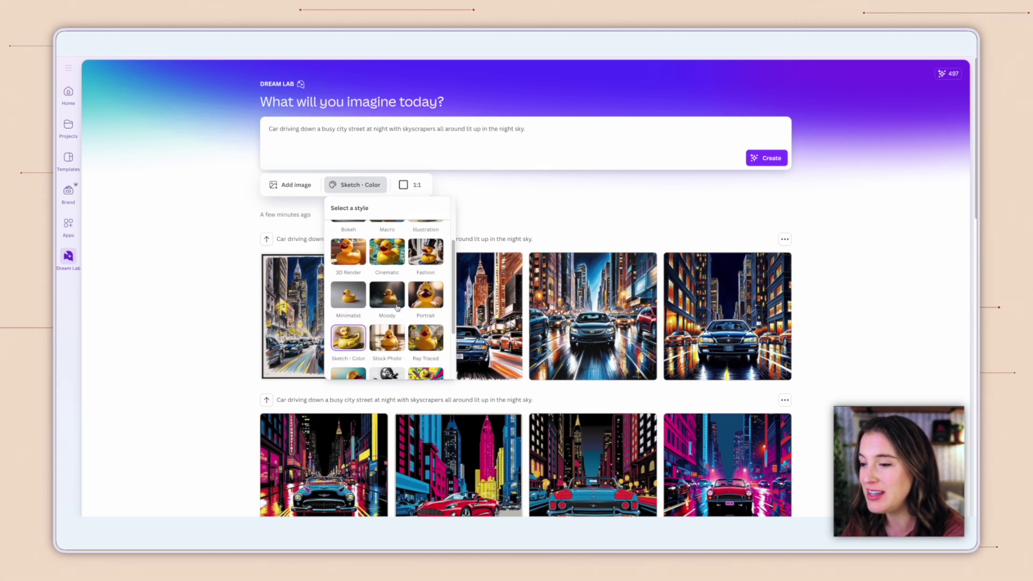
pyautogui.scroll(-3, 409, 308)
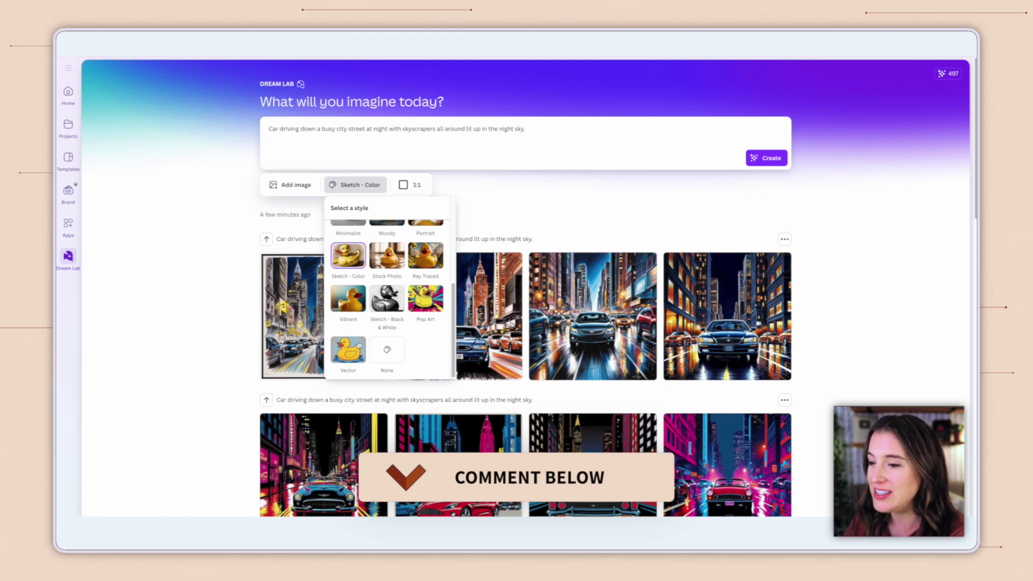
pyautogui.scroll(1, 430, 327)
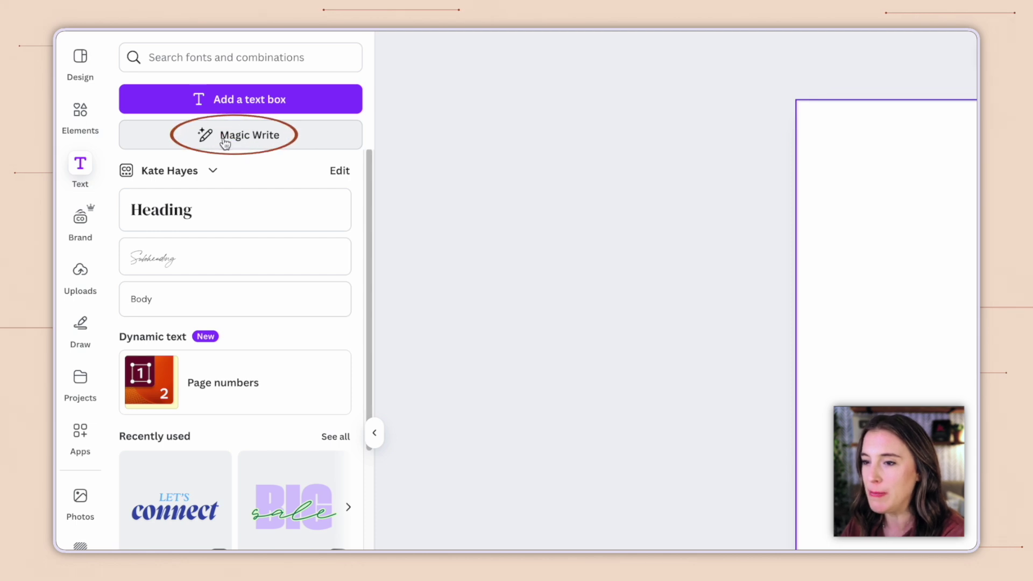
# Step: Generate a Magic Write 3-paragraph summary of the benefits of selling digital products online for passive income
pyautogui.click(293, 143)
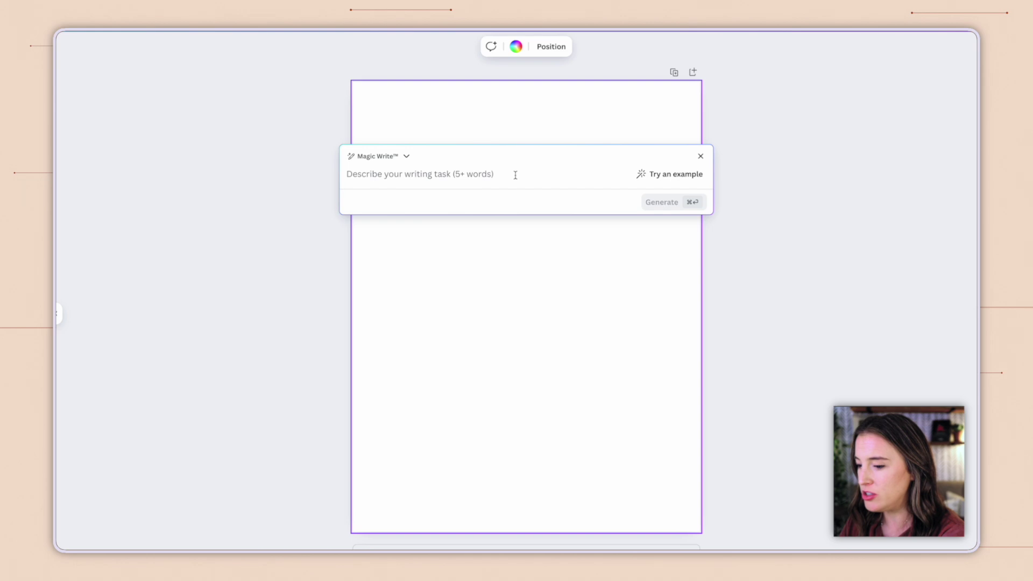
pyautogui.write('3 paragraph')
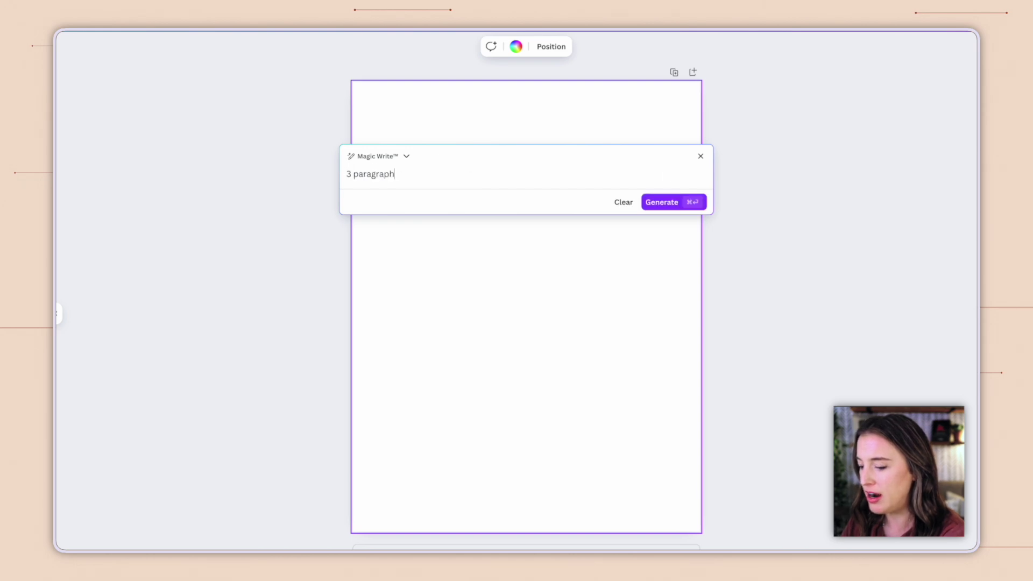
pyautogui.write(' summary of the bene')
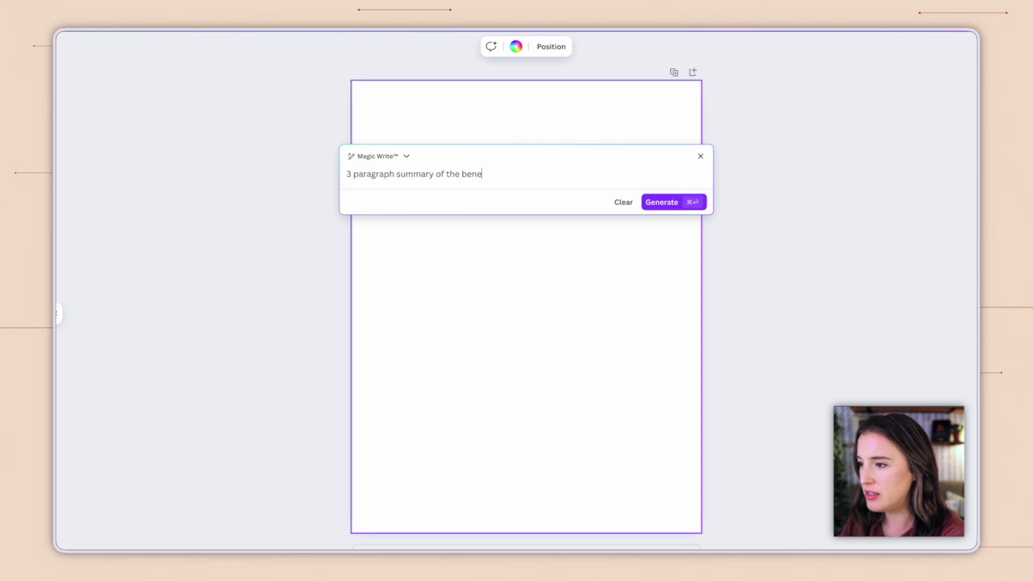
pyautogui.write('fits of selling digital')
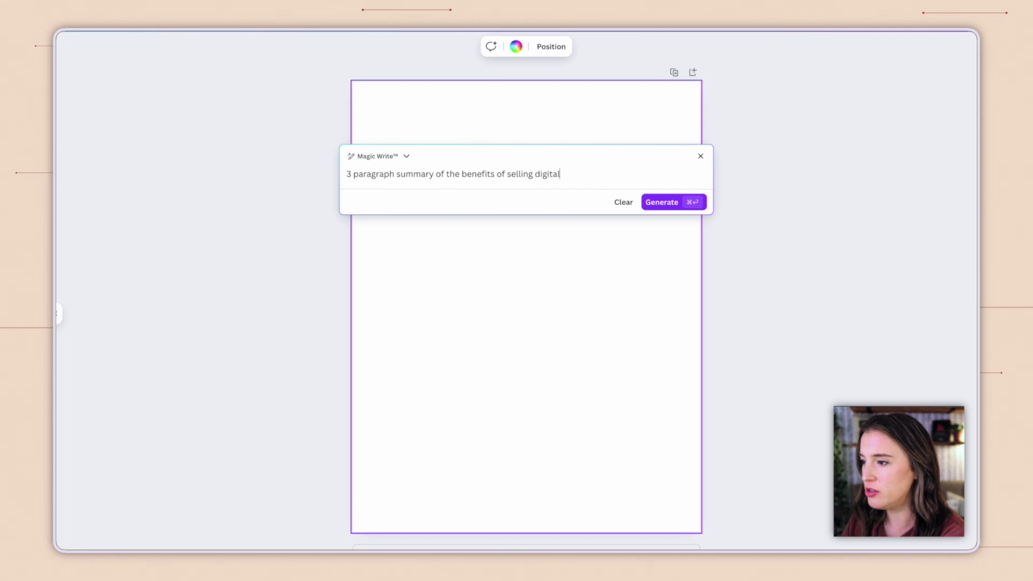
pyautogui.write(' products online to make ')
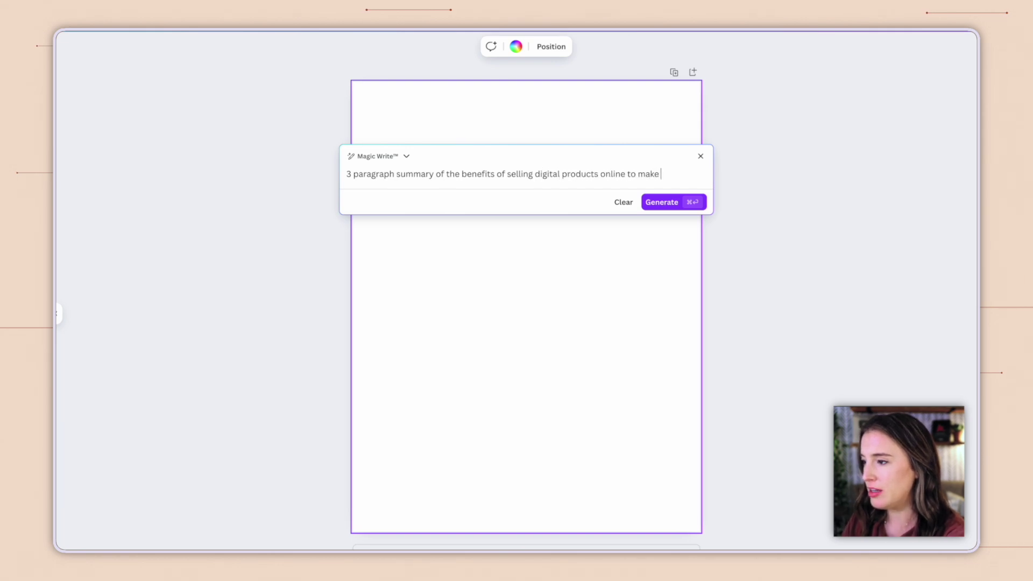
pyautogui.write('passive income.')
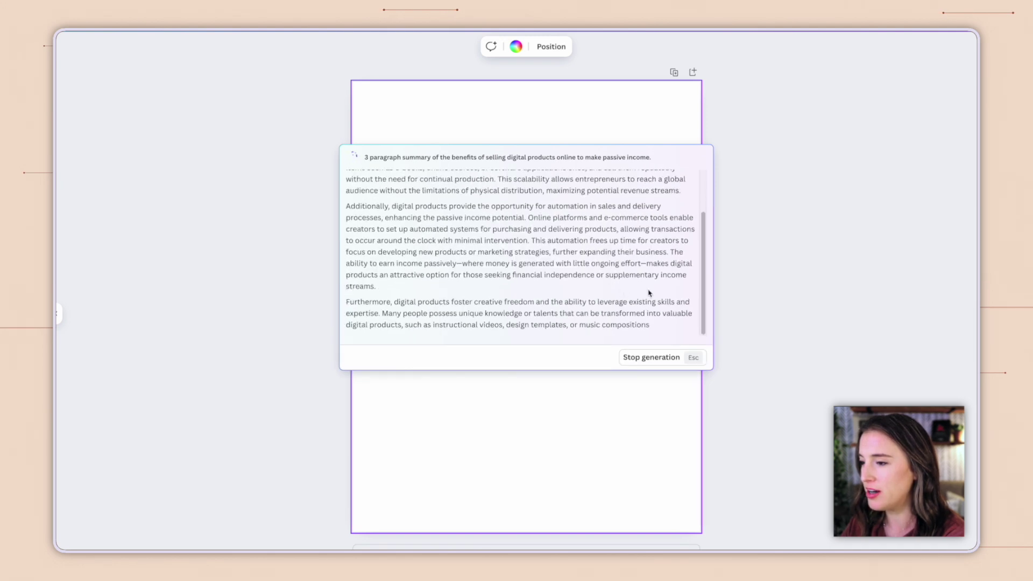
pyautogui.scroll(3, 641, 273)
pyautogui.scroll(-3, 641, 273)
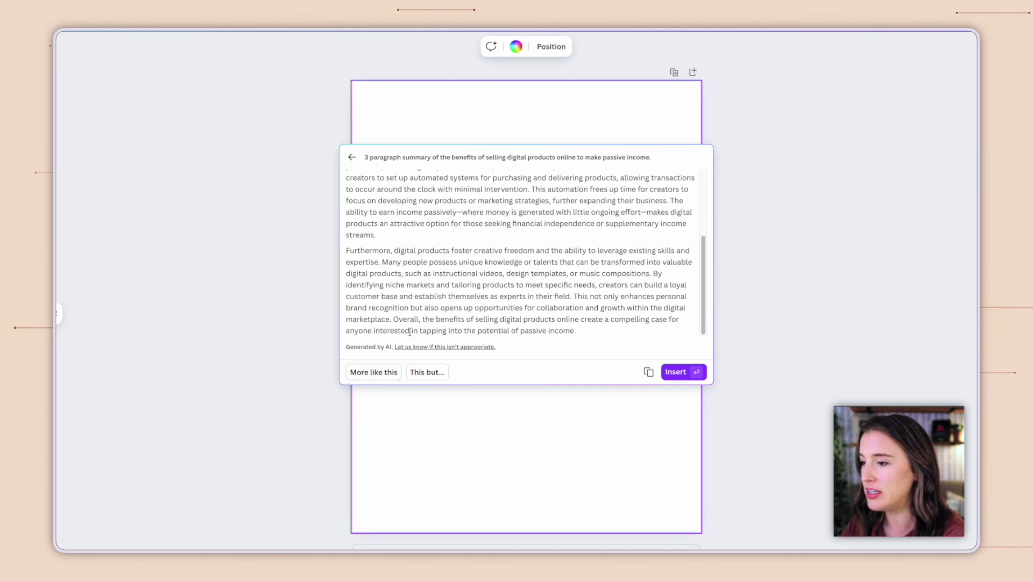
# Step: Rewrite the summary in a relatable, casual tone and insert it onto the page
pyautogui.click(434, 375)
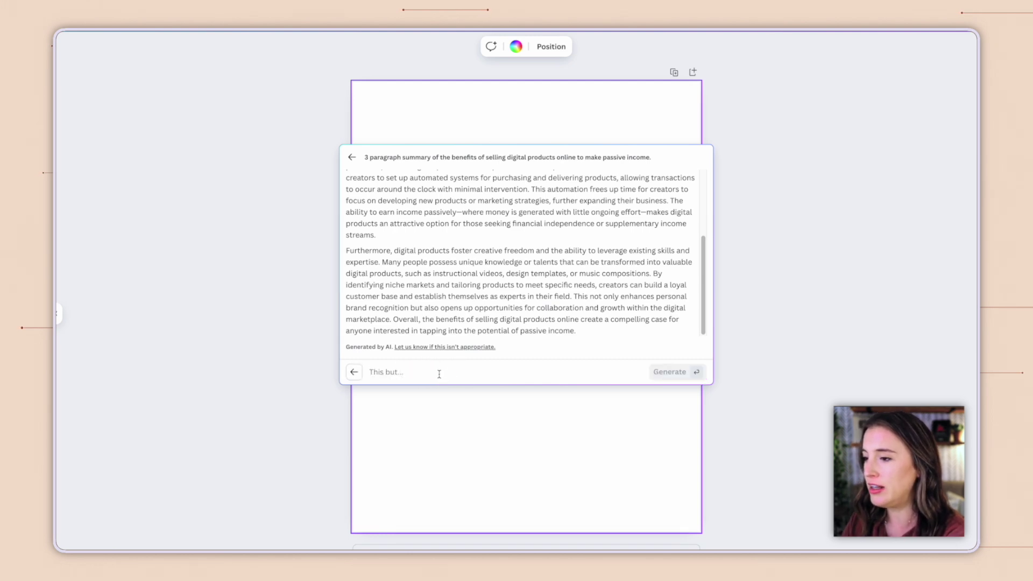
pyautogui.write('Rewrite i')
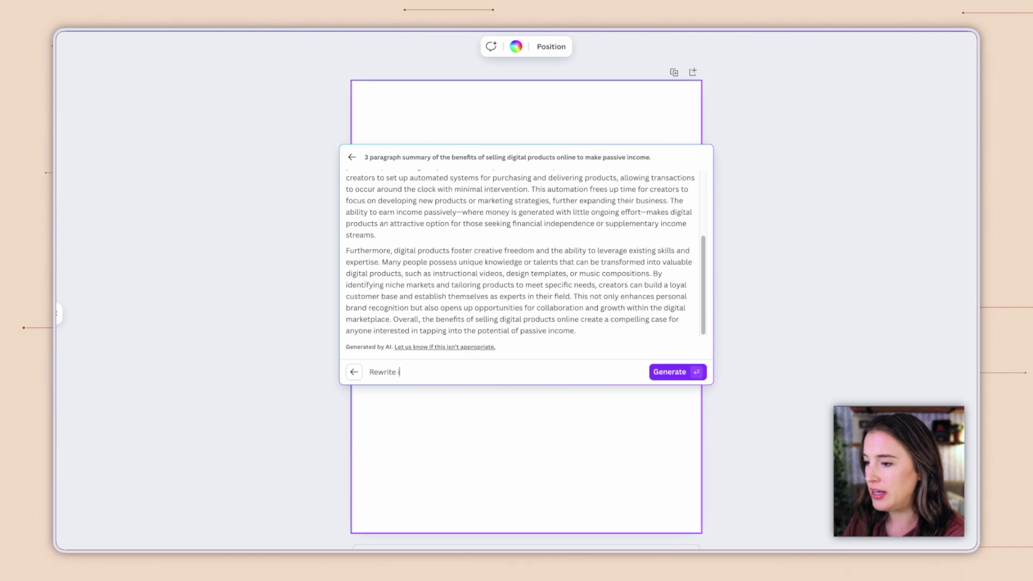
pyautogui.write('t in a relatable, ')
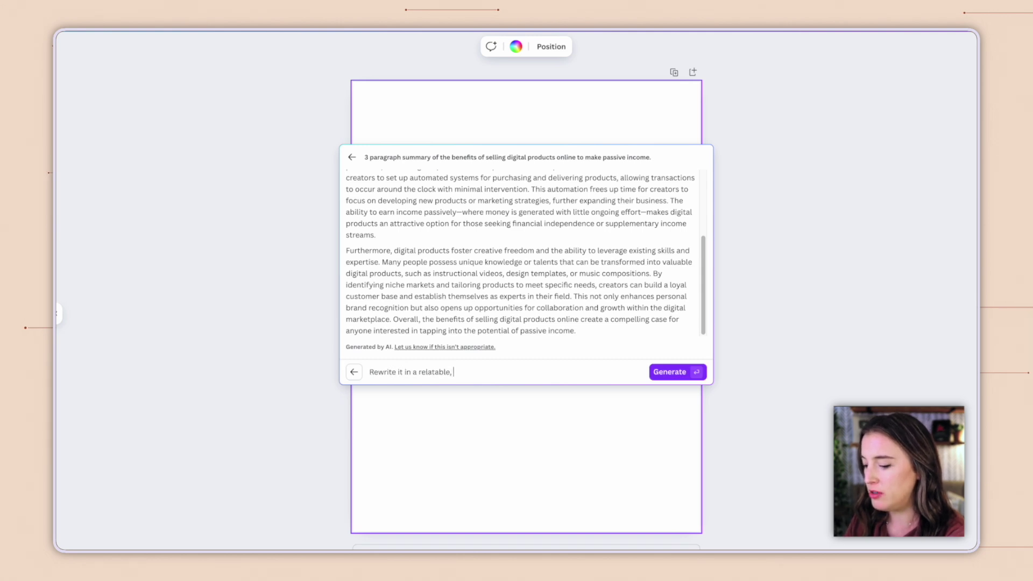
pyautogui.write('casual tone.')
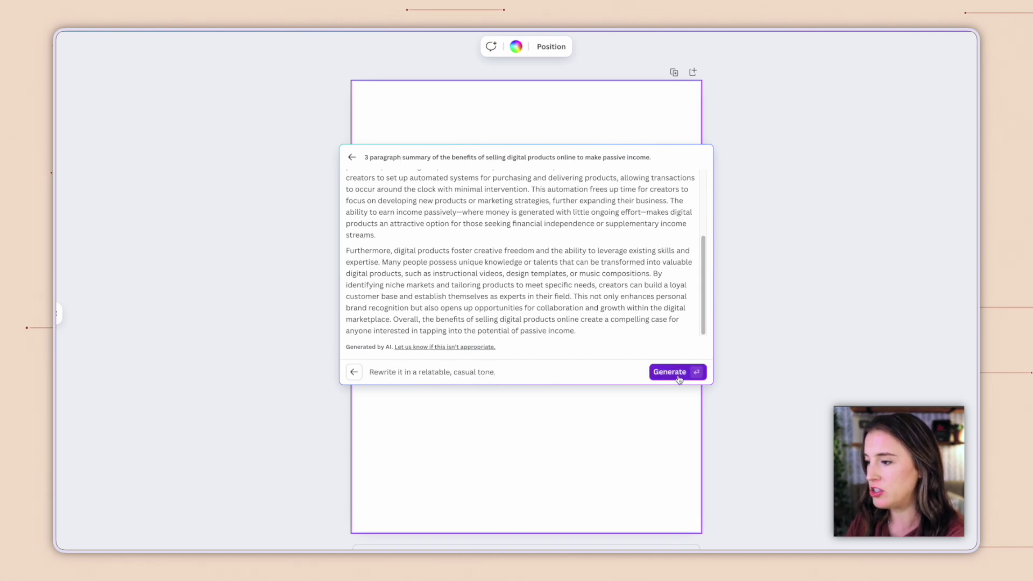
pyautogui.click(679, 379)
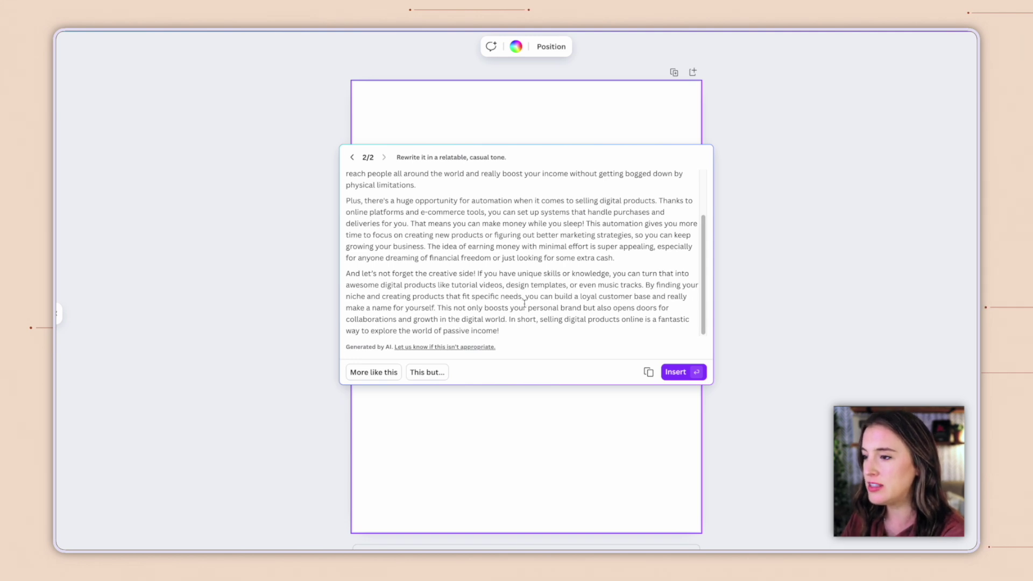
pyautogui.click(679, 372)
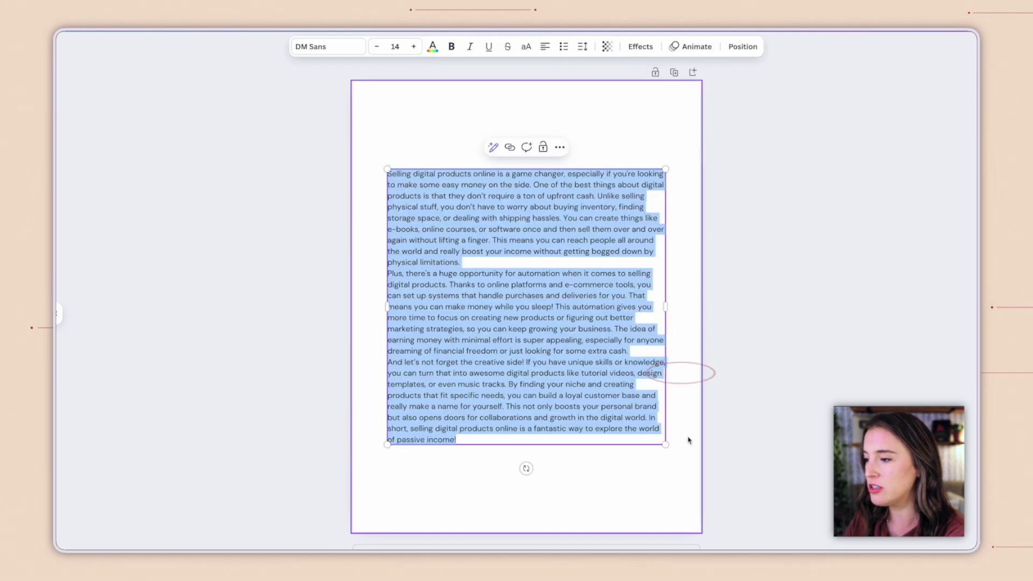
# Step: Move the summary text box up and widen it so the text reflows
pyautogui.click(680, 343)
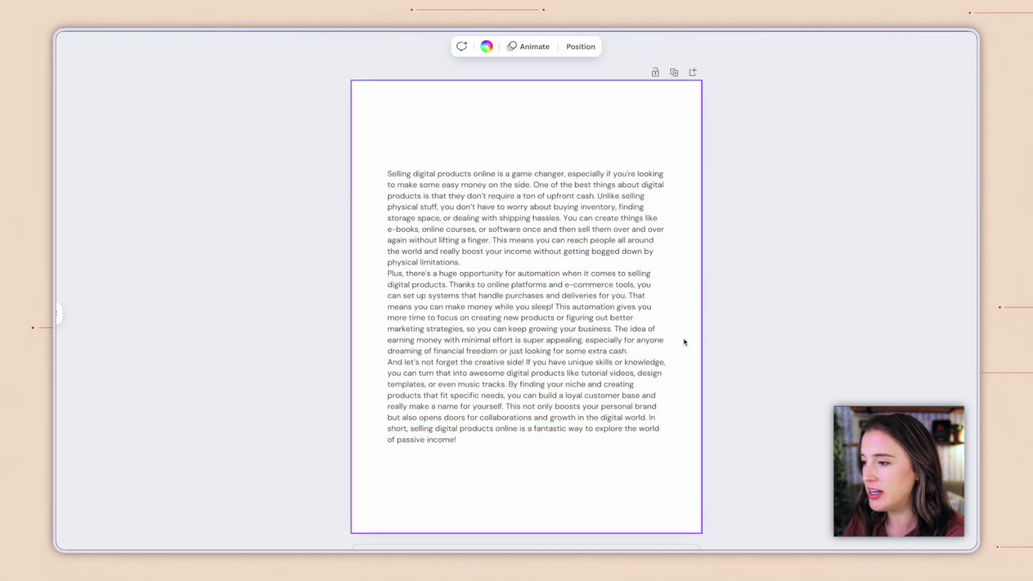
pyautogui.click(581, 342)
pyautogui.moveTo(581, 343); pyautogui.dragTo(588, 324)
pyautogui.moveTo(674, 289); pyautogui.dragTo(699, 289)
pyautogui.doubleClick(433, 156)
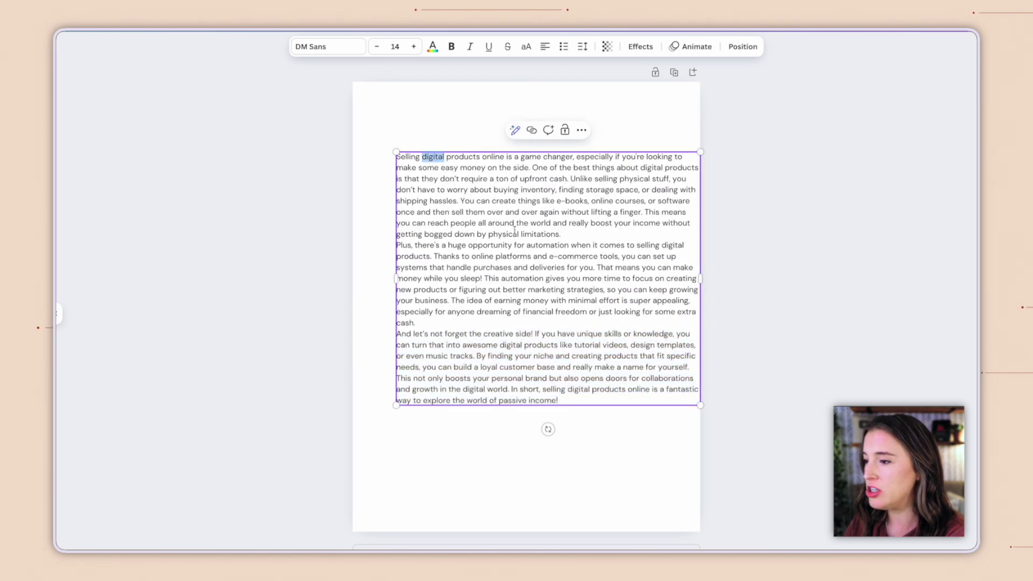
pyautogui.moveTo(513, 234); pyautogui.dragTo(468, 201)
pyautogui.click(476, 222)
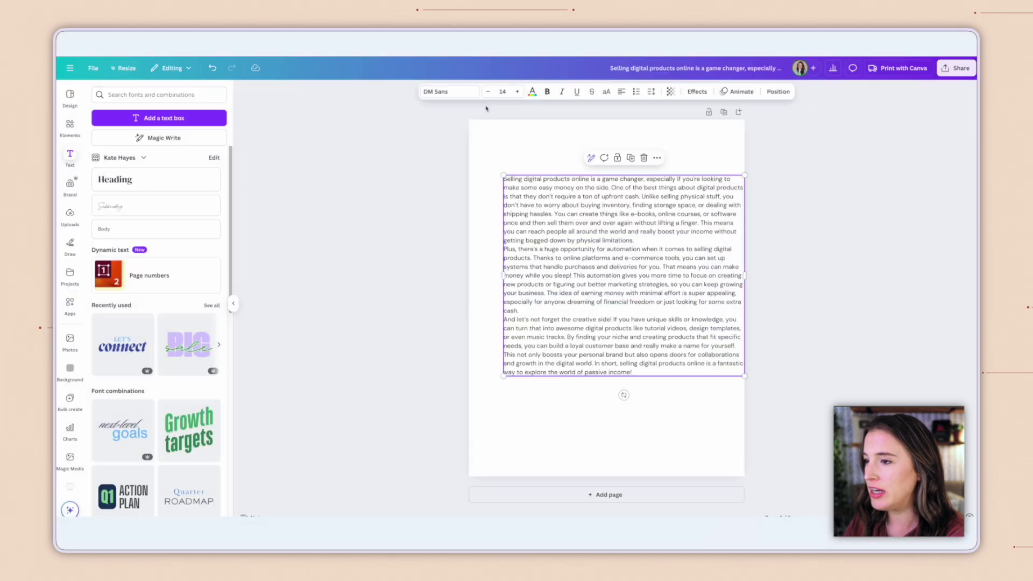
# Step: Set the summary font to Helvetica World and adjust the text box's size and position
pyautogui.click(328, 46)
pyautogui.click(129, 227)
pyautogui.moveTo(503, 175); pyautogui.dragTo(547, 213)
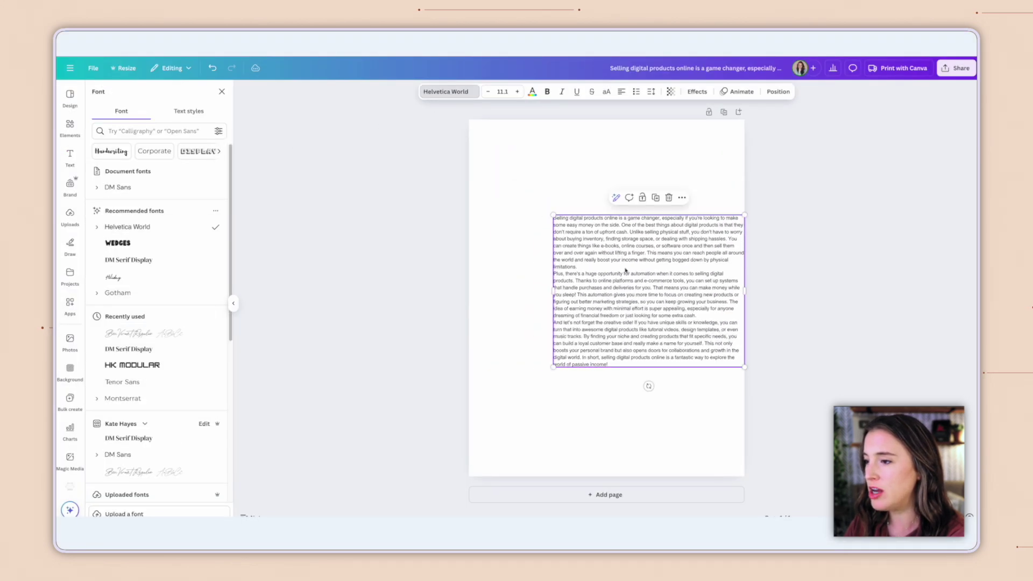
pyautogui.moveTo(590, 245); pyautogui.dragTo(569, 243)
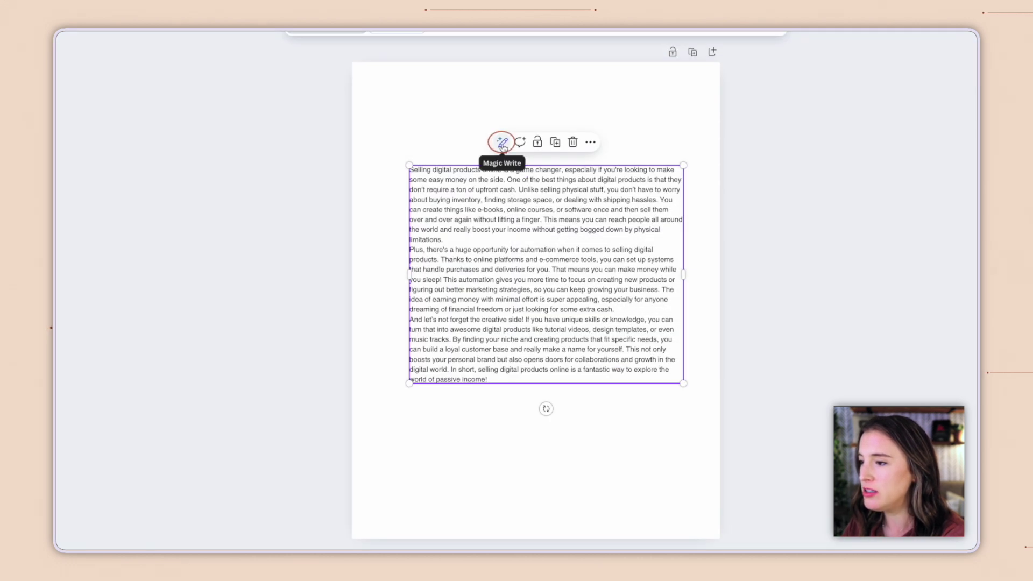
# Step: Try Magic Write's Sprinkle fairy dust rewrite on the summary and reach the Change voice options
pyautogui.click(502, 143)
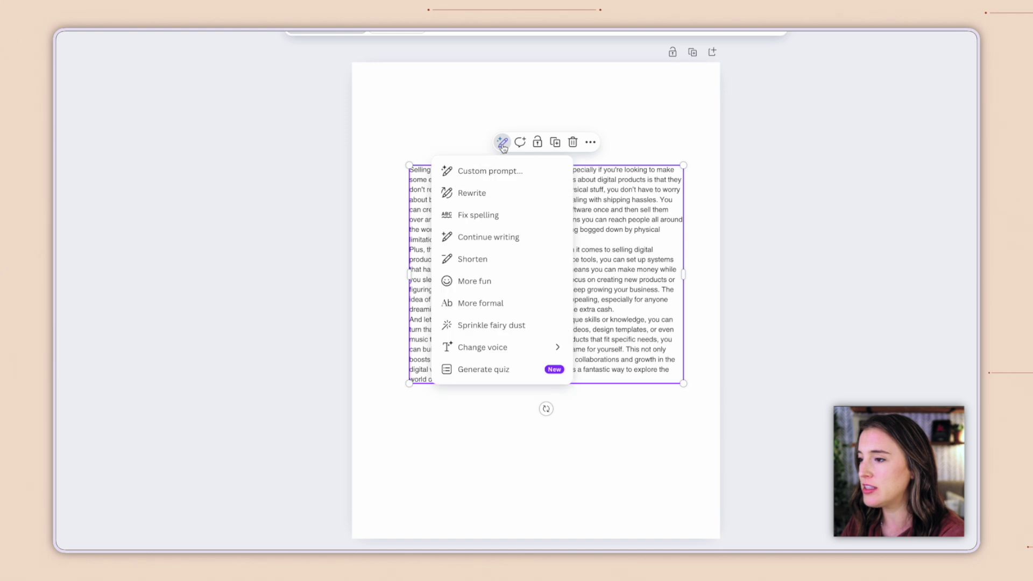
pyautogui.click(506, 326)
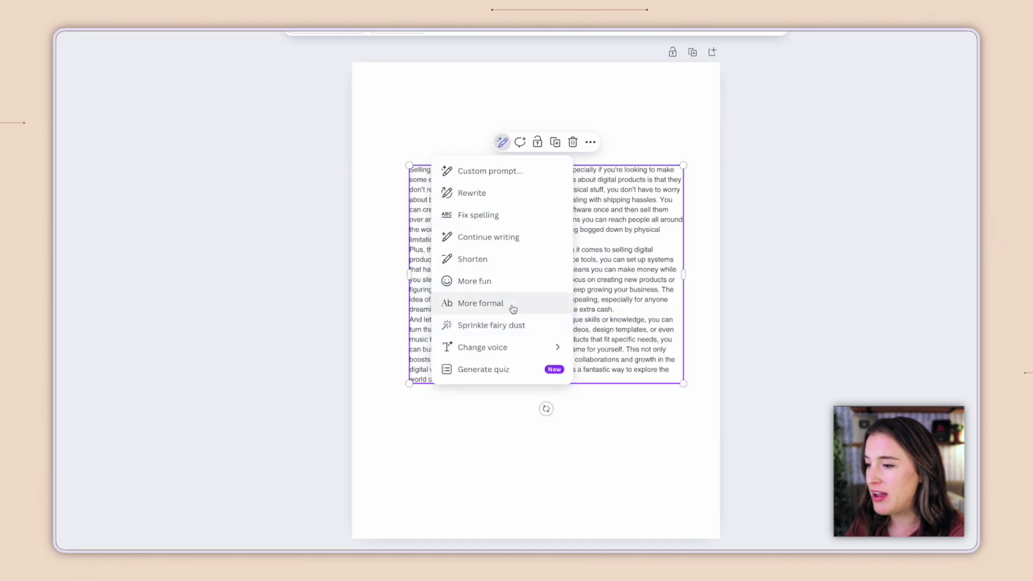
pyautogui.moveTo(469, 350)
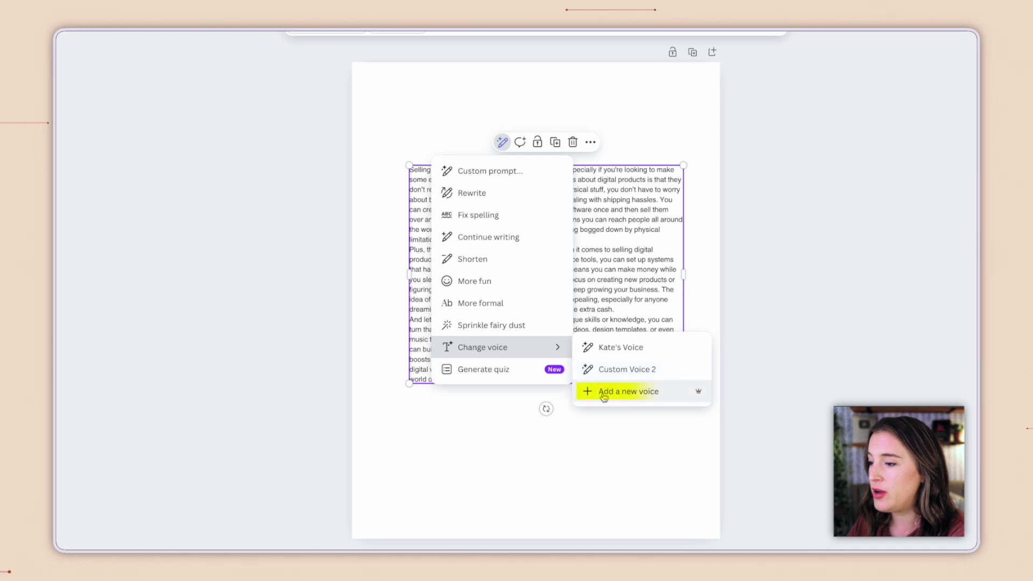
# Step: Create a new custom voice titled My Brand Voice
pyautogui.click(657, 399)
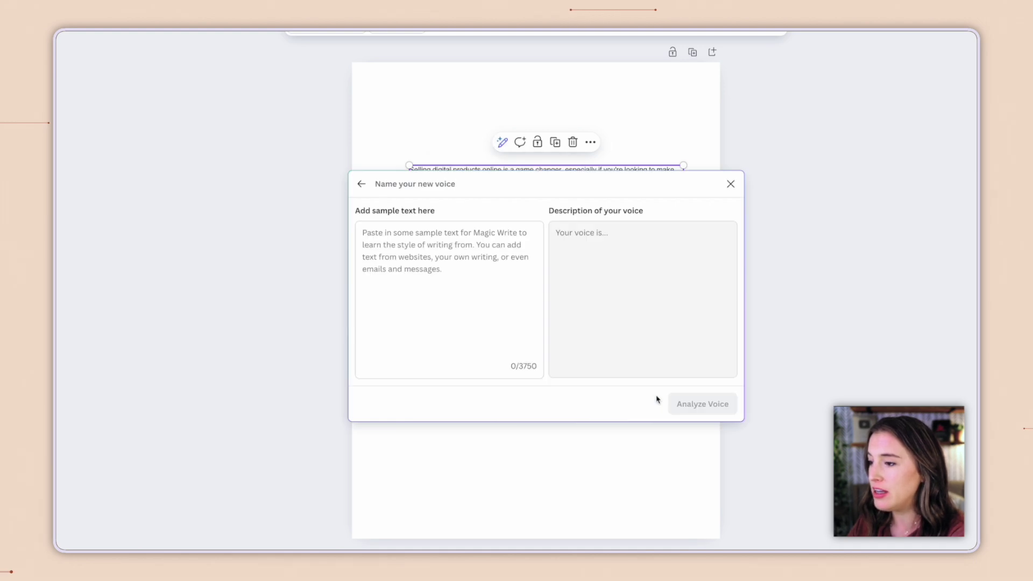
pyautogui.click(440, 185)
pyautogui.write('My Brand Voice')
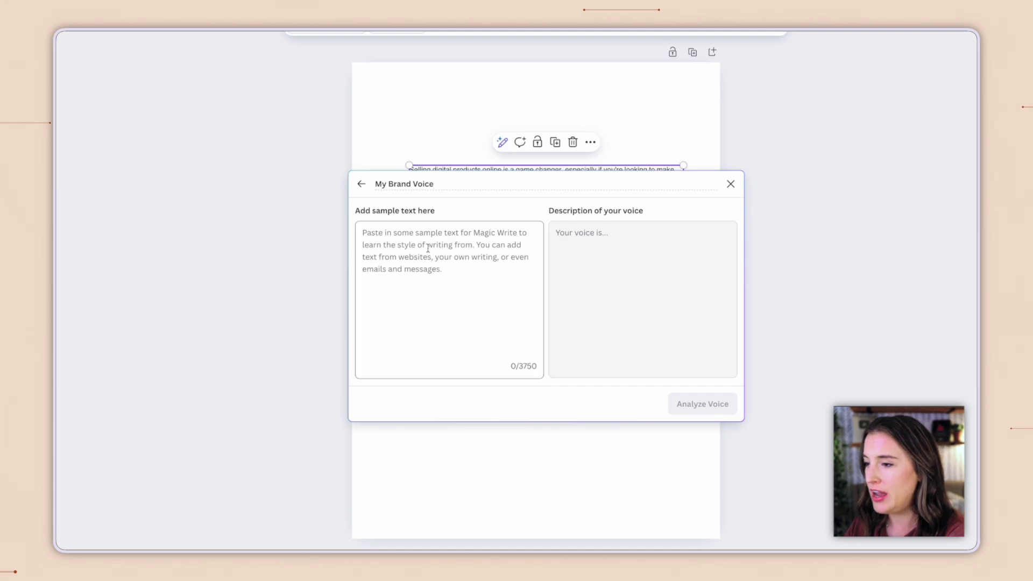
# Step: Enter a casual, enthusiastic sample paragraph about selling digital products for passive income, fixing typos
pyautogui.click(379, 232)
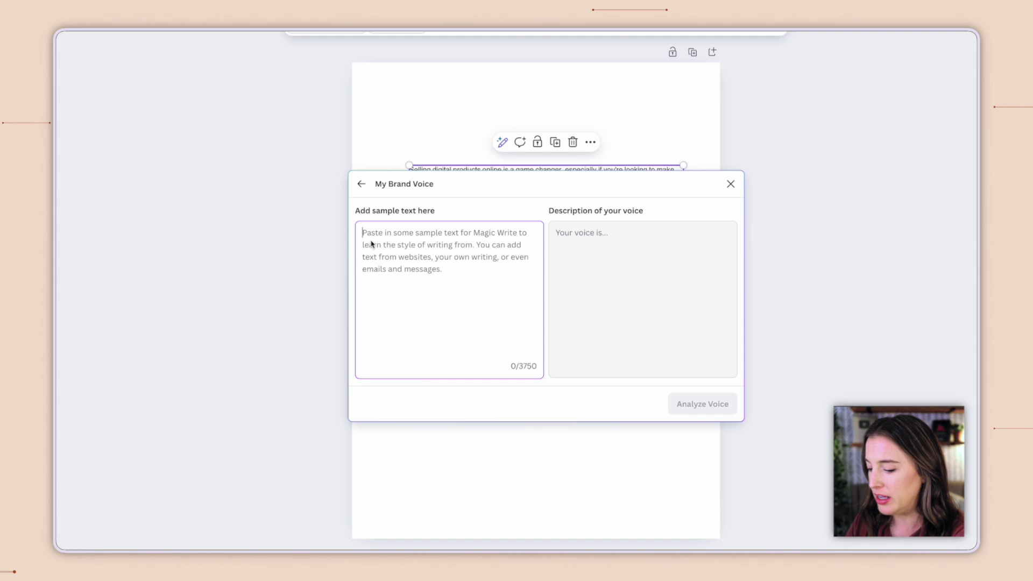
pyautogui.write('Hey friend, I reall')
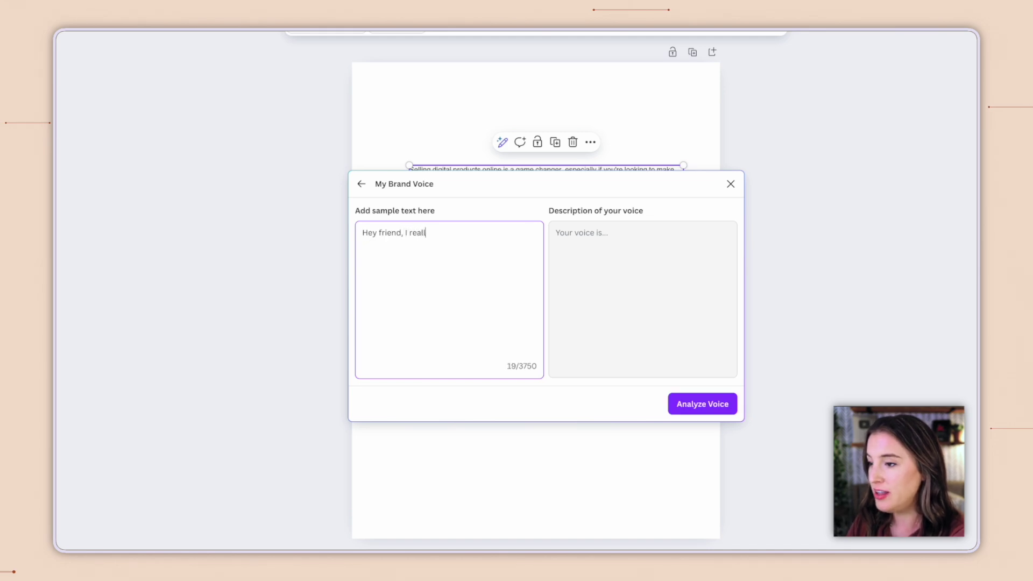
pyautogui.write('y think you need to look')
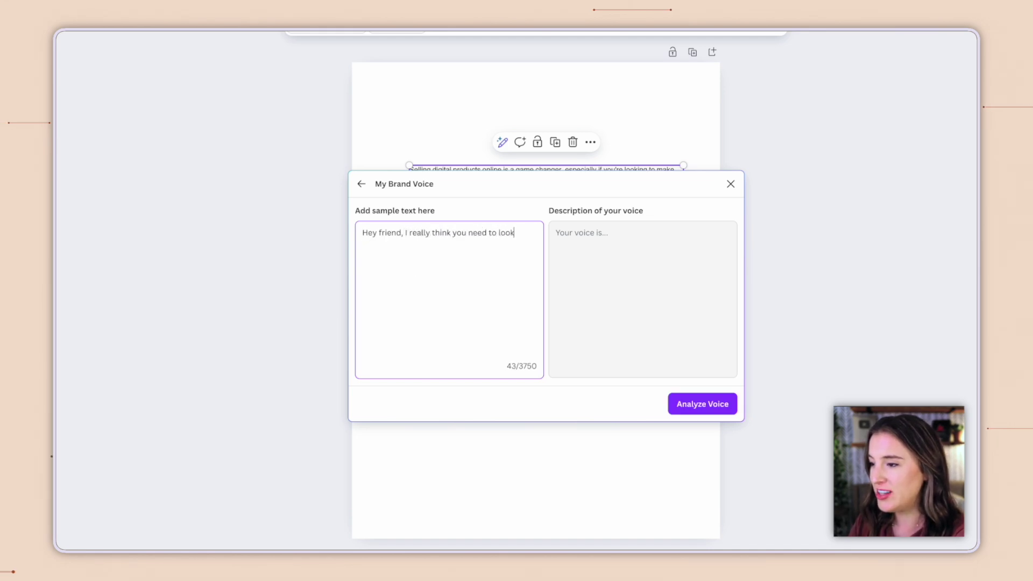
pyautogui.write(' into selling digital')
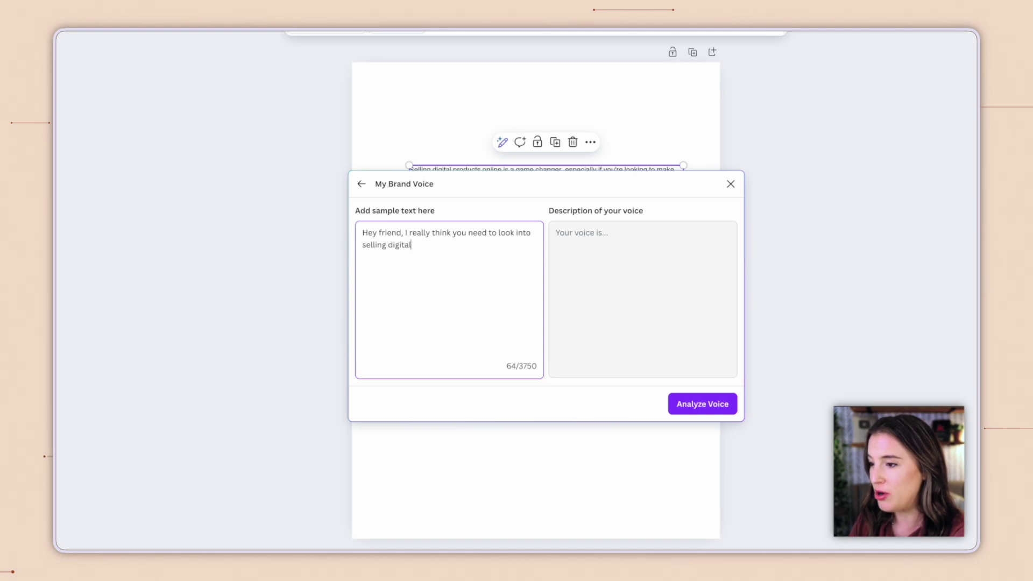
pyautogui.write(" products online! It's an")
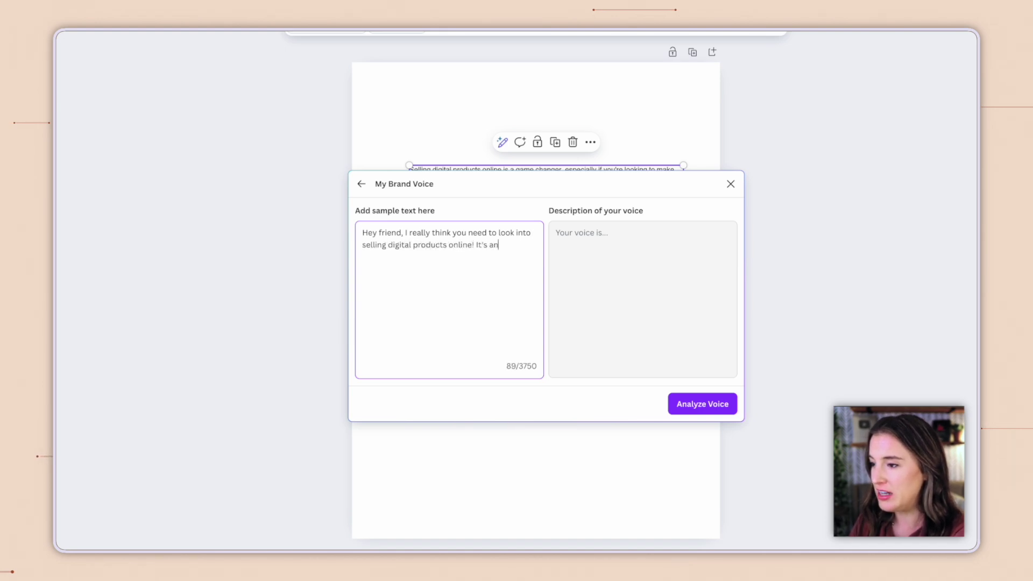
pyautogui.write(' AMAZING way to ')
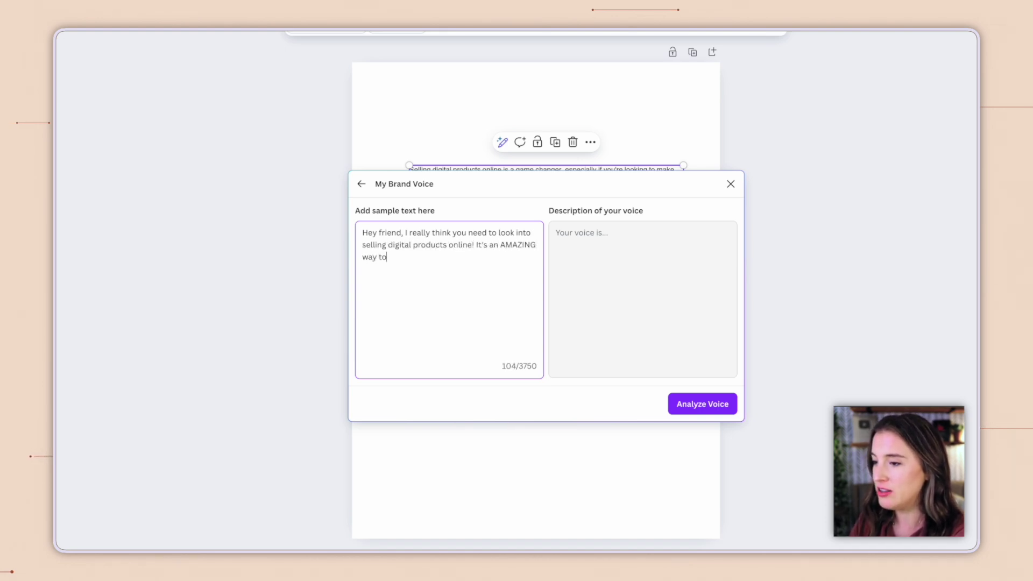
pyautogui.write('make money ')
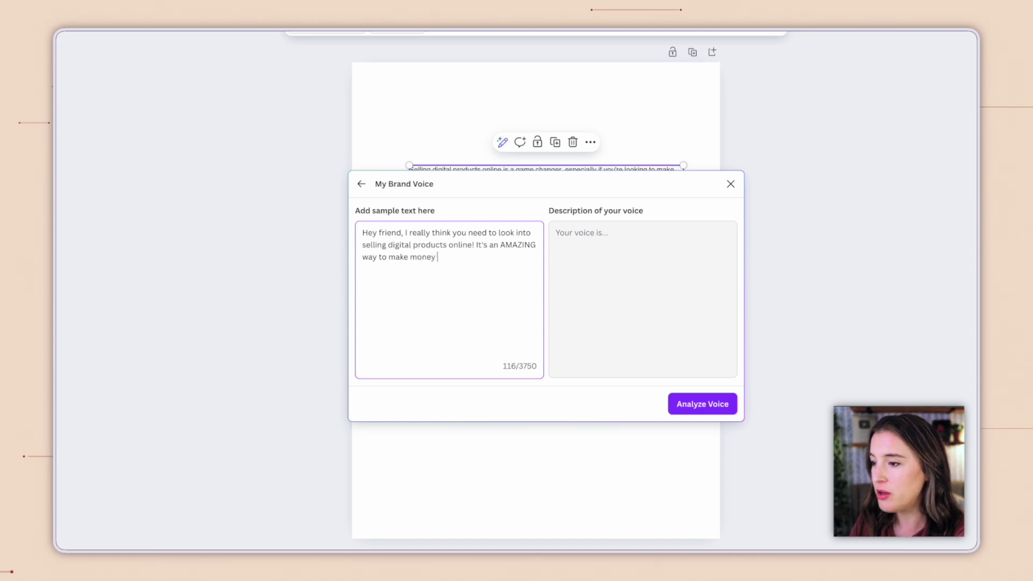
pyautogui.write('working from home and is pretty fub')
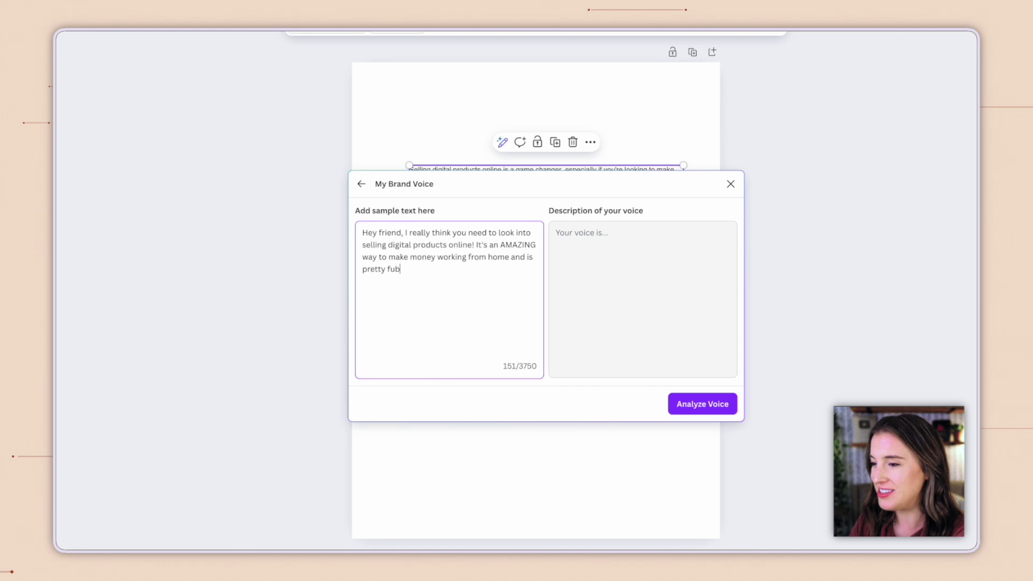
pyautogui.press('BackSpace')
pyautogui.write('n too. I absolutely')
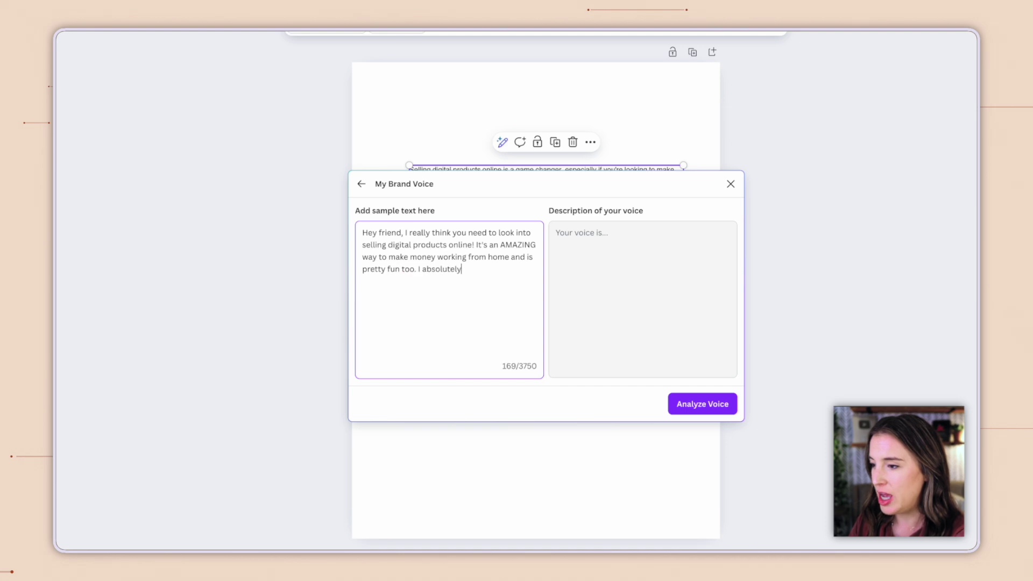
pyautogui.write(' love earning passive incom')
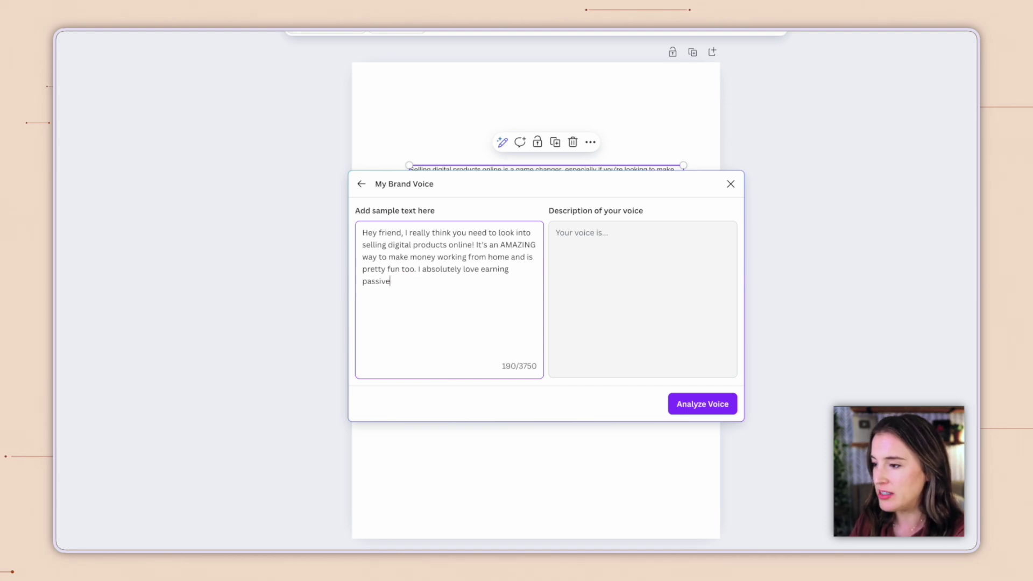
pyautogui.write('his way and kn')
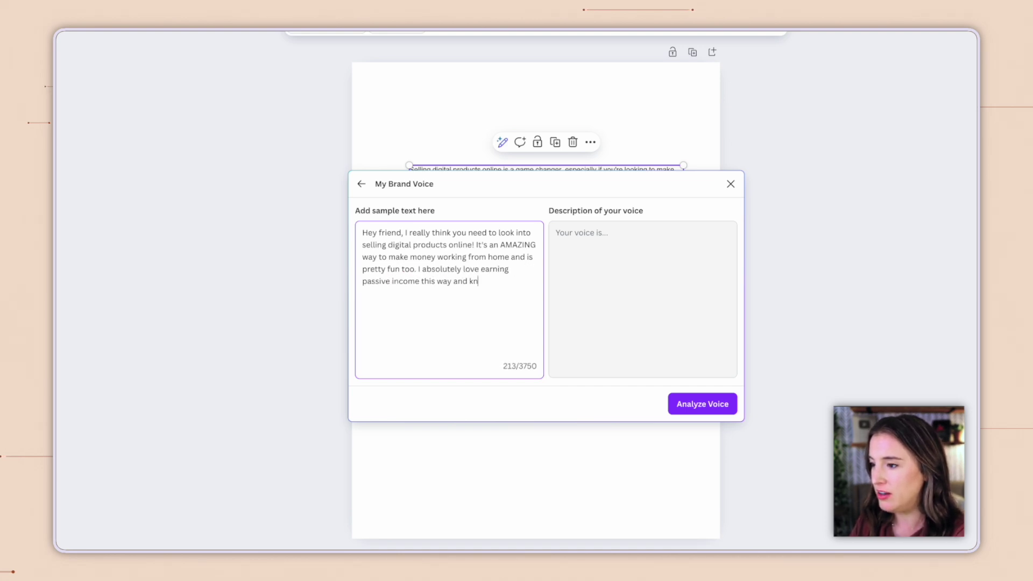
pyautogui.write("ow you would too. Let's be re")
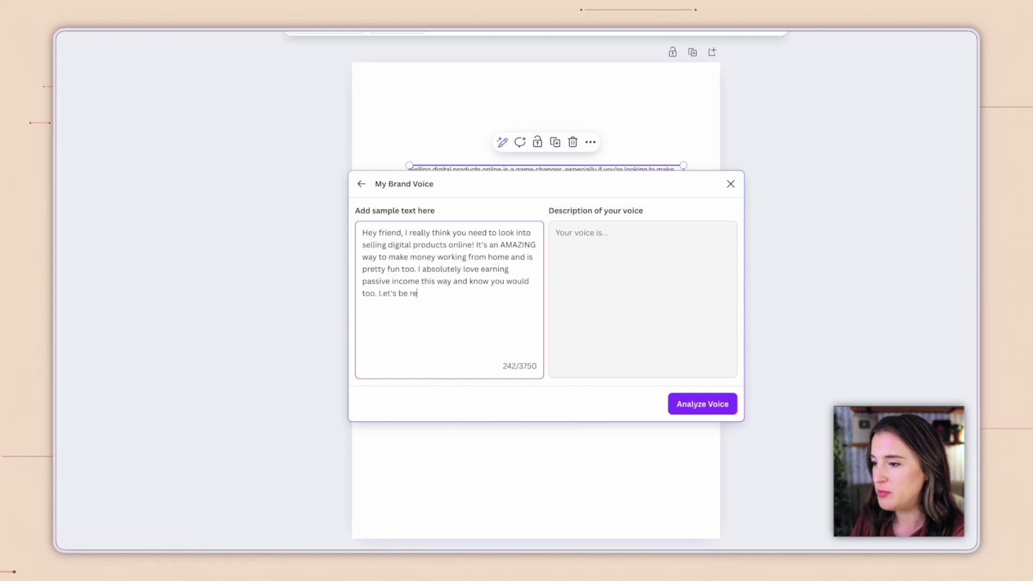
pyautogui.write('al0-')
pyautogui.press('BackSpace')
pyautogui.press('BackSpace')
pyautogui.write("- I'd pretty much be jumping ")
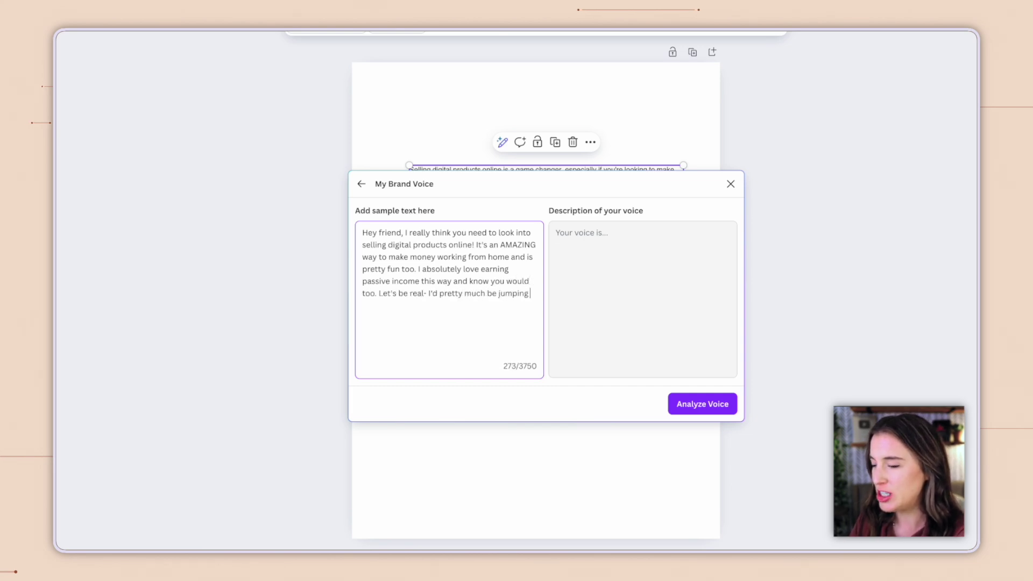
pyautogui.write('for joy if you ')
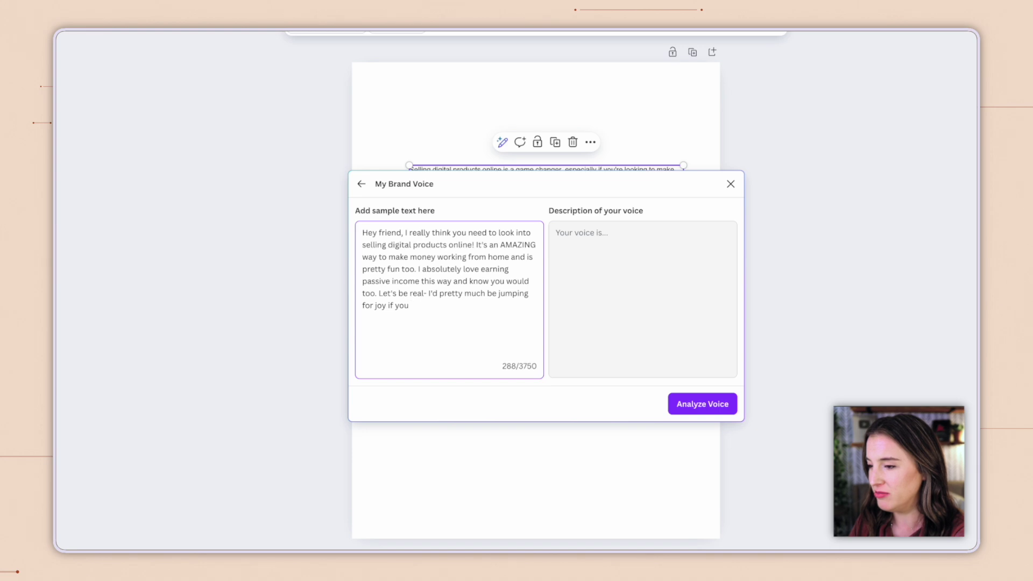
pyautogui.write('got started by watching ')
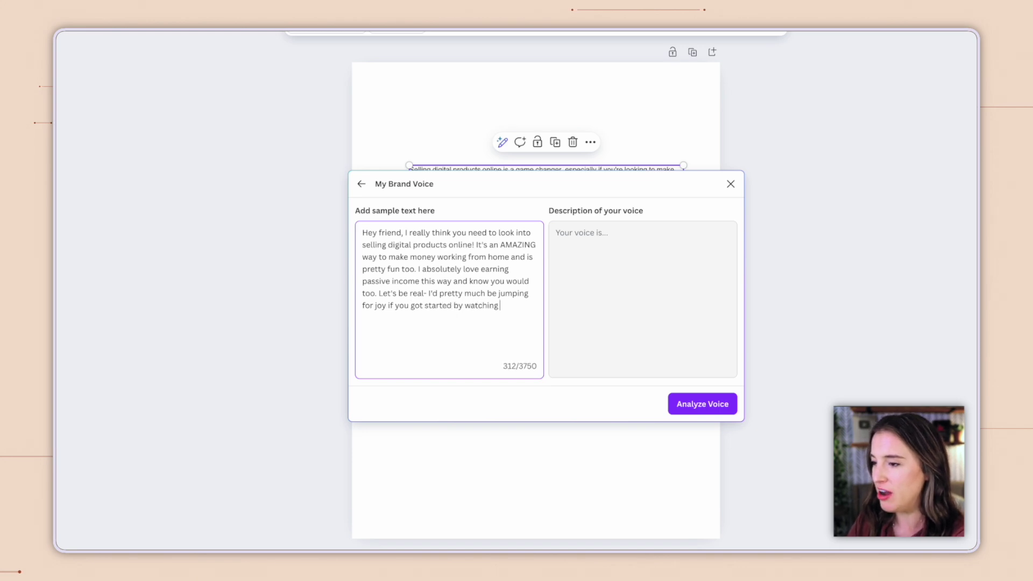
pyautogui.write('my free digital')
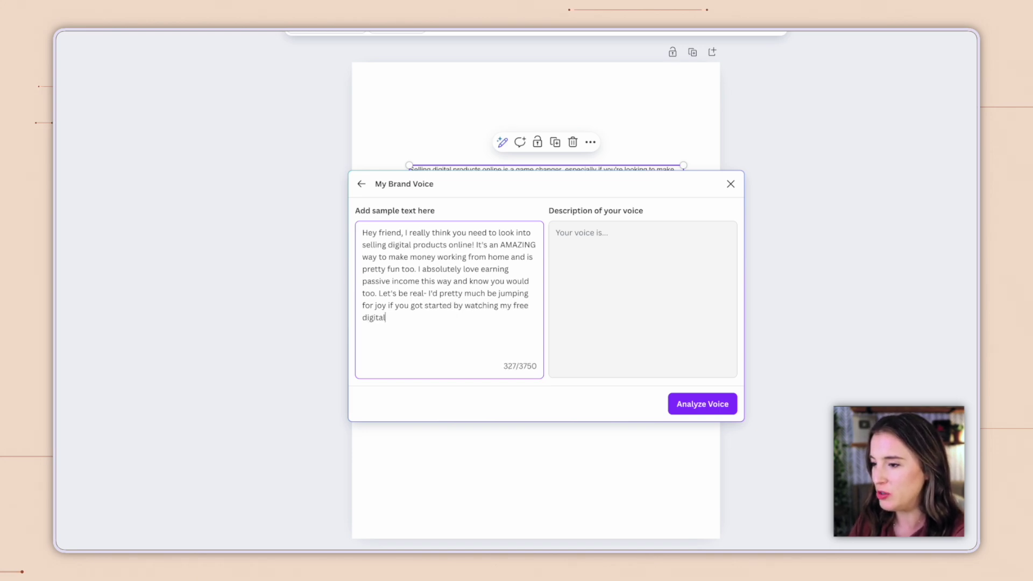
pyautogui.write(' products masterclass!')
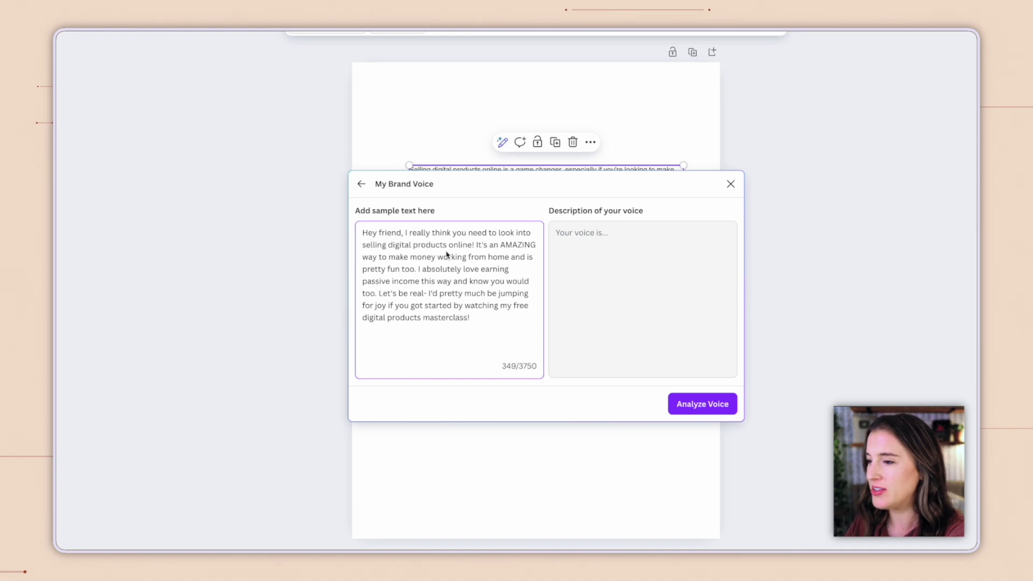
# Step: Analyze the sample into a friendly, conversational voice description and save My Brand Voice
pyautogui.click(732, 405)
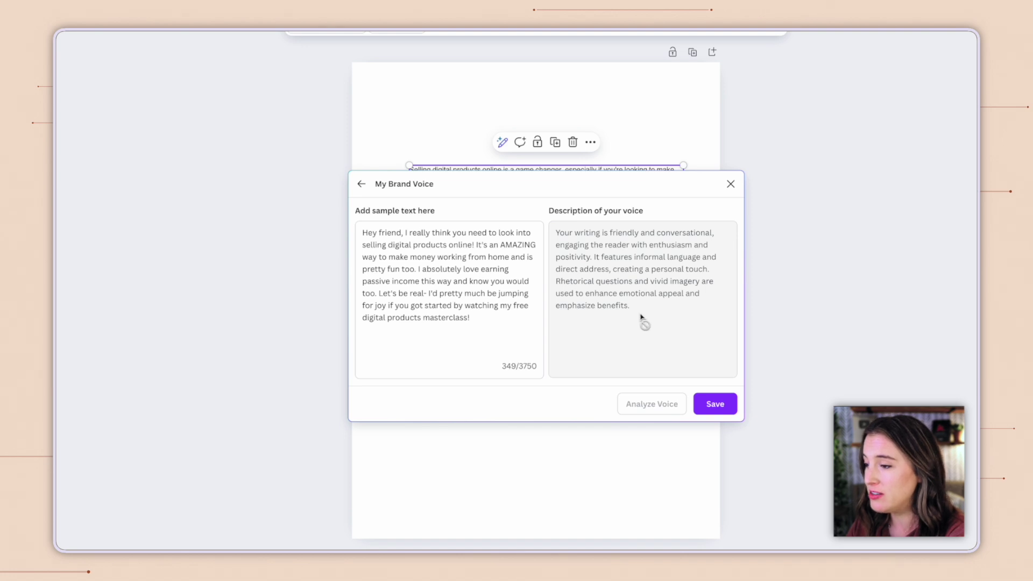
pyautogui.click(716, 405)
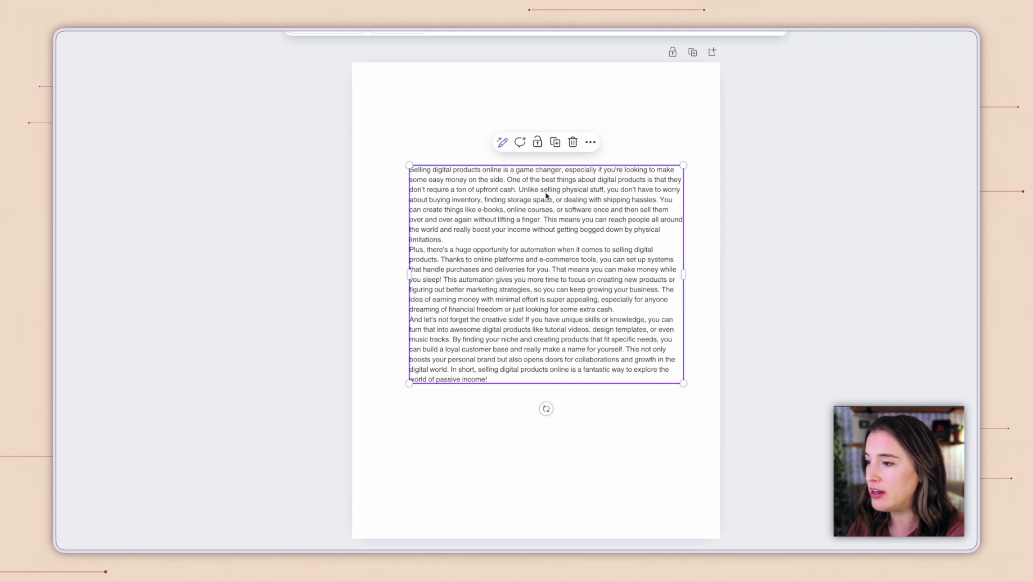
# Step: Replace the summary with its My Brand Voice rewrite and drag the text box narrower and shorter
pyautogui.click(502, 143)
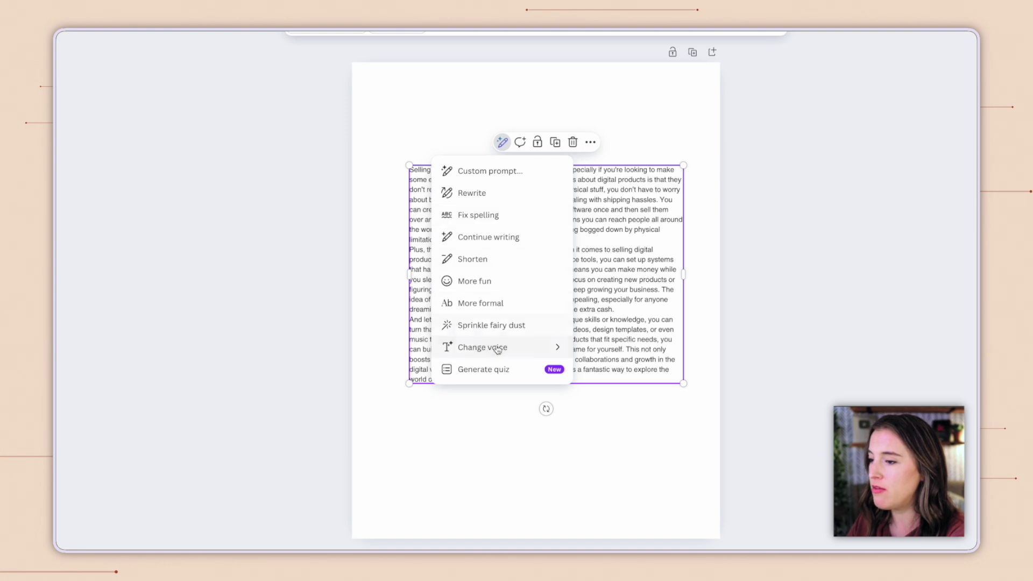
pyautogui.moveTo(480, 352)
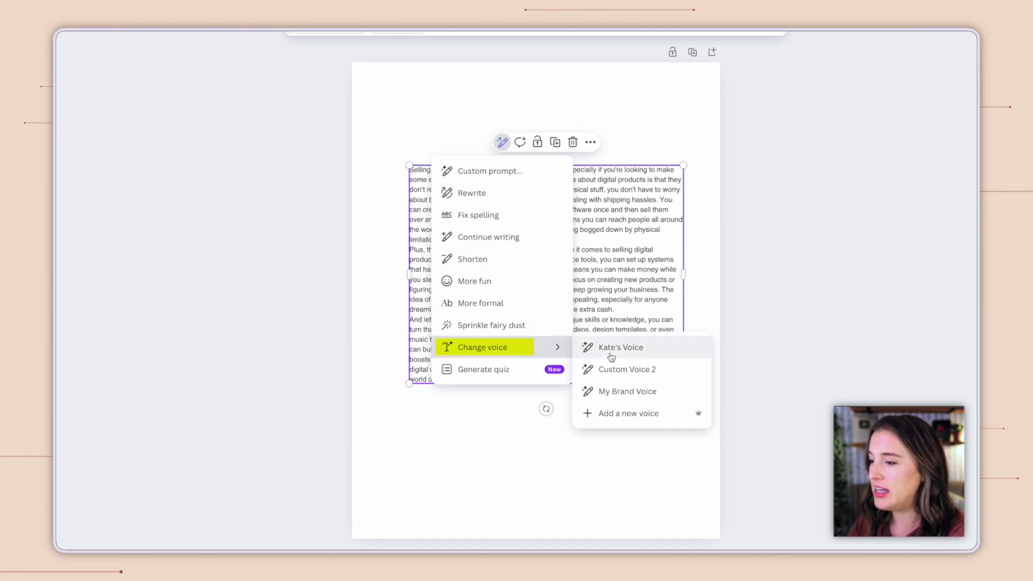
pyautogui.click(614, 399)
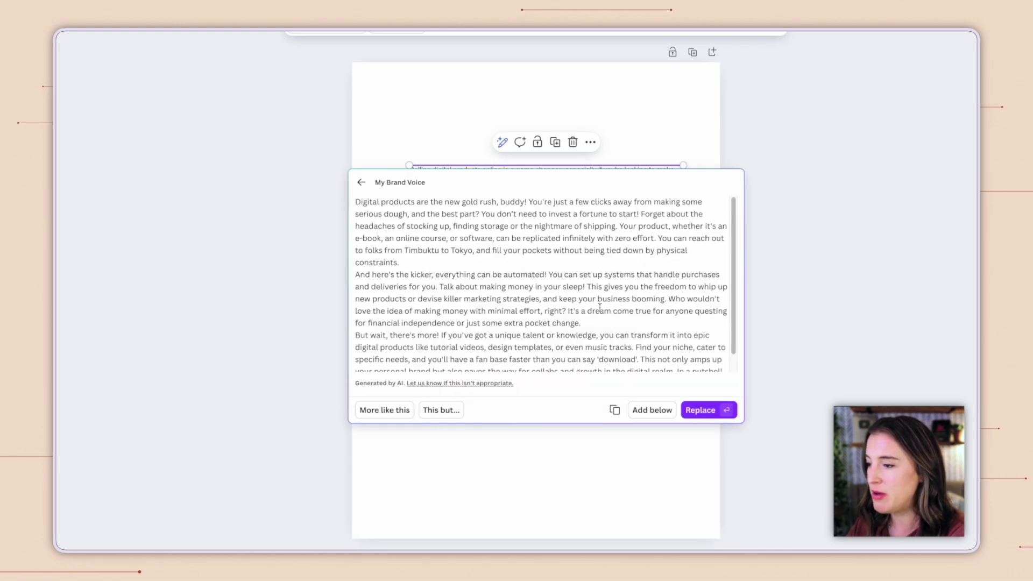
pyautogui.scroll(-2, 599, 307)
pyautogui.click(701, 409)
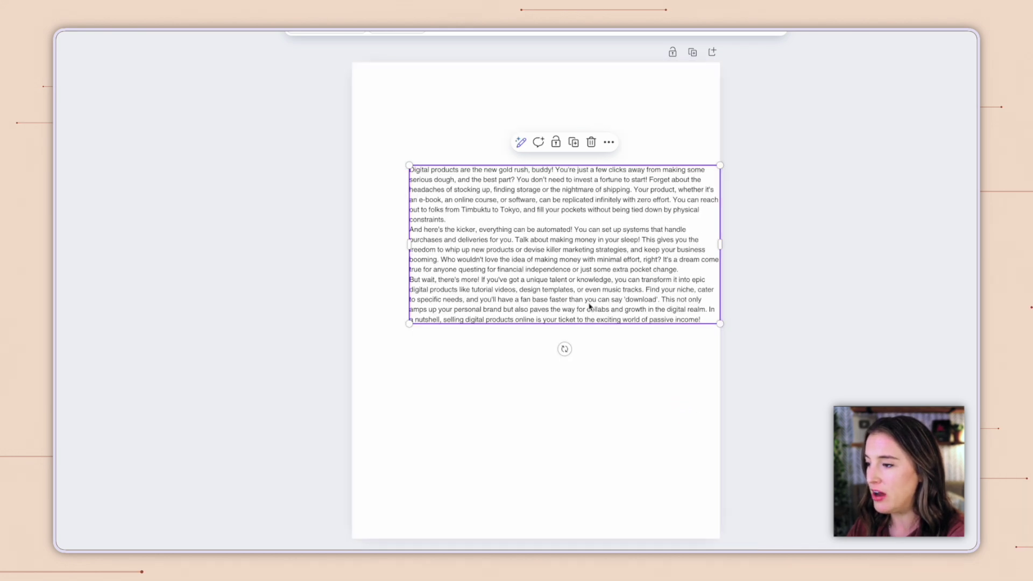
pyautogui.moveTo(720, 322); pyautogui.dragTo(657, 292)
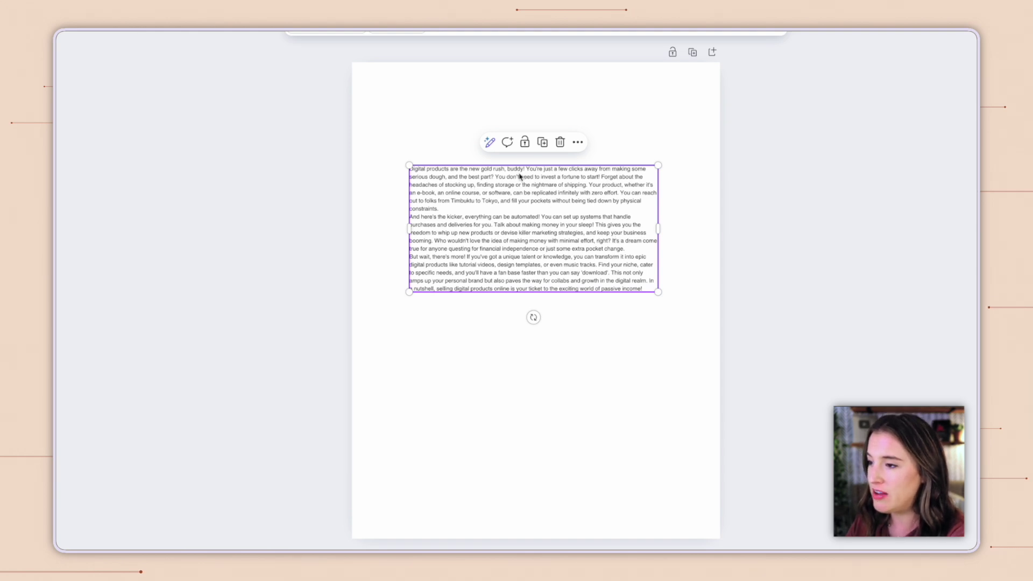
# Step: Bring up Magic Write's rewrite options (Shorten, More formal, Change voice) for the rewritten summary
pyautogui.click(490, 141)
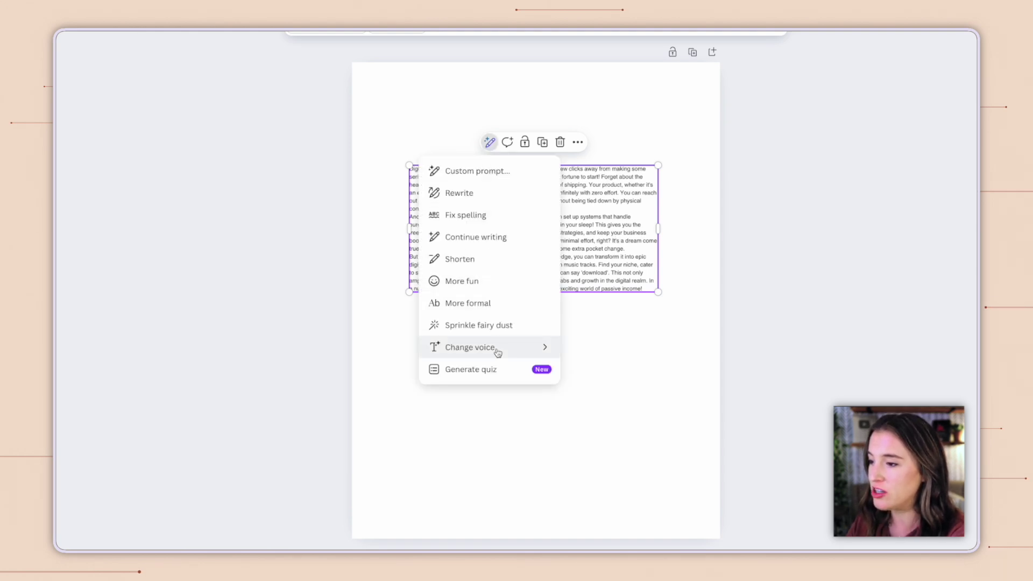